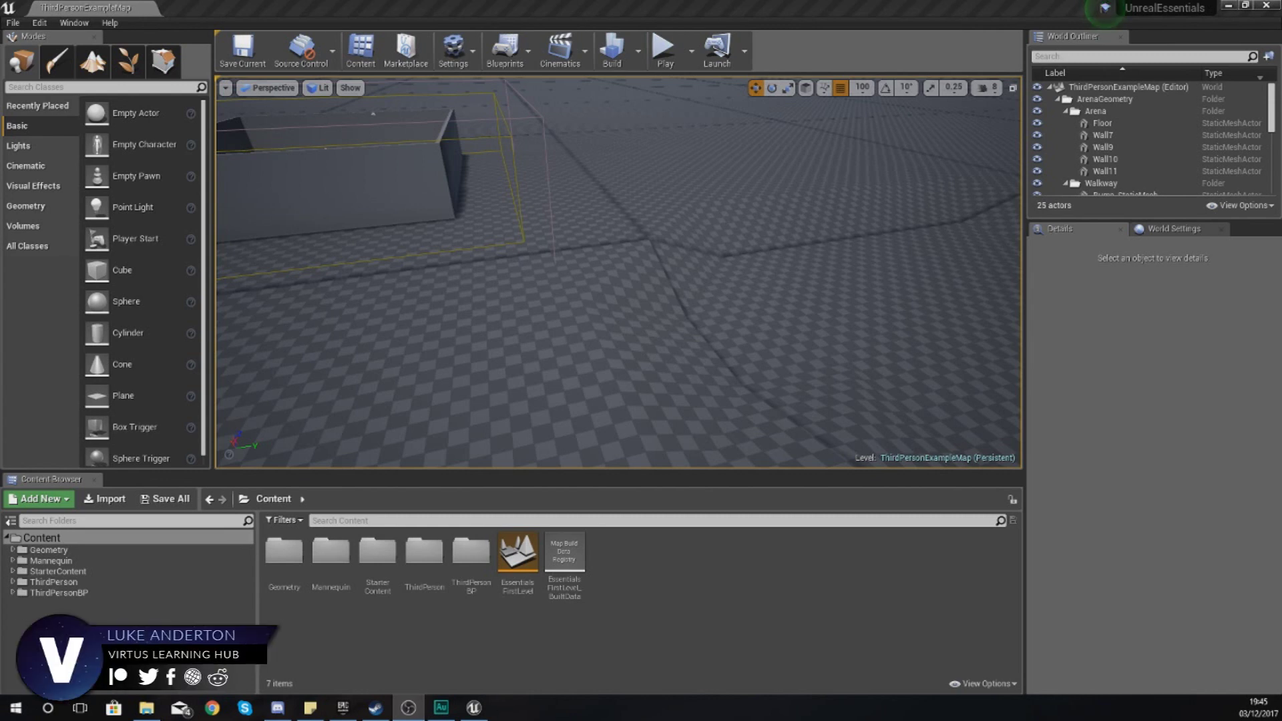
Switch to File Explorer and examine the HeightMap Example image in the UnrealEssentials folder at full size.
{"action": "right_click_drag", "start_coordinate": [619, 272], "coordinate": [588, 421]}
{"action": "left_click", "coordinate": [147, 708]}
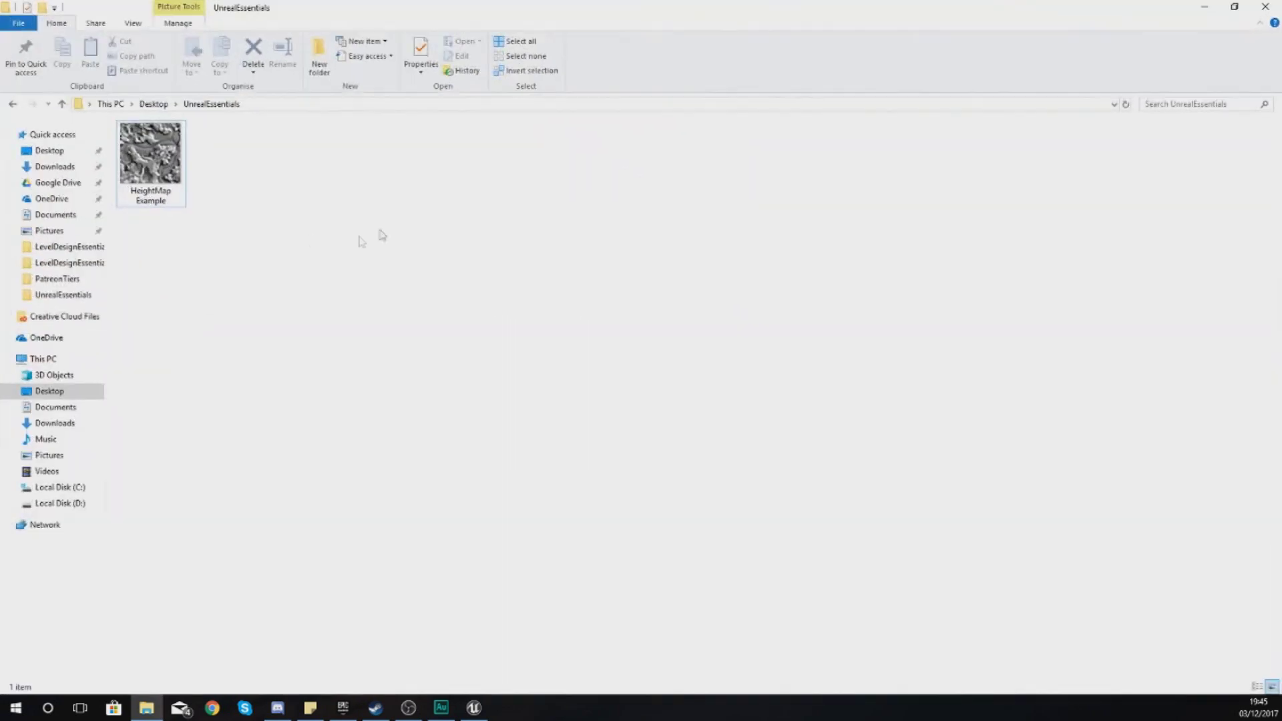
{"action": "left_click", "coordinate": [151, 196]}
{"action": "double_click", "coordinate": [150, 196]}
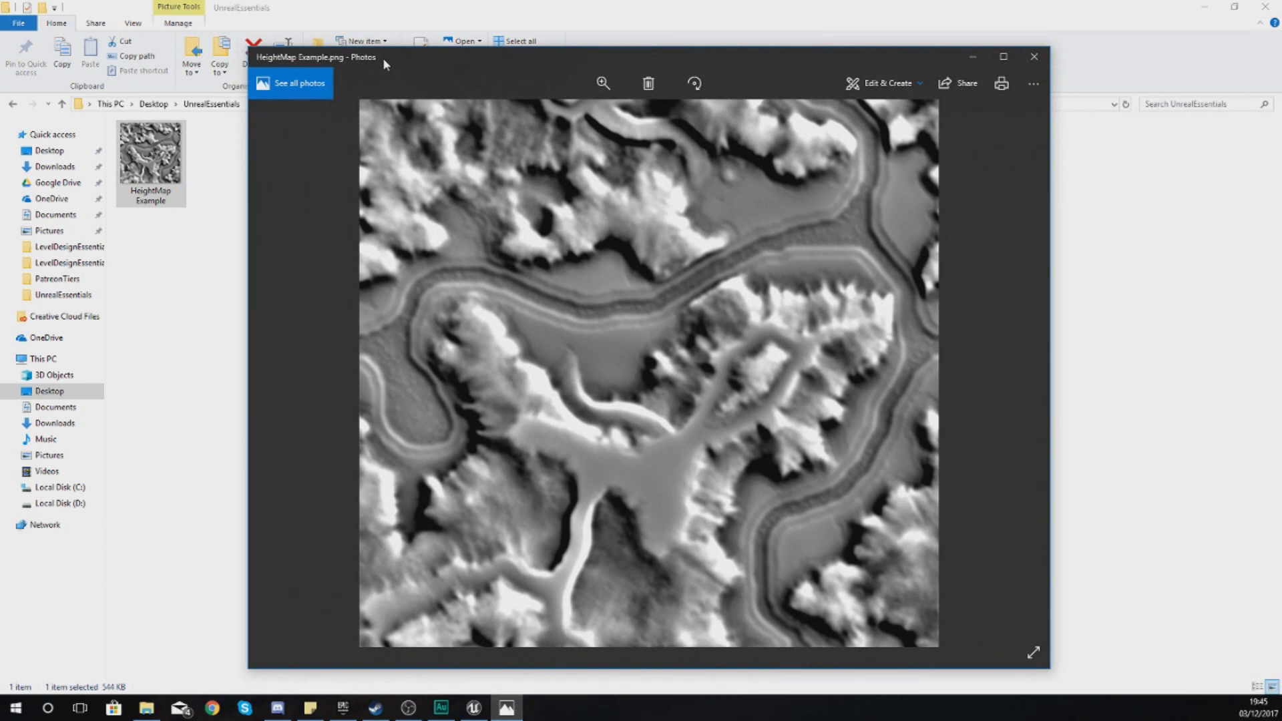
{"action": "double_click", "coordinate": [544, 50]}
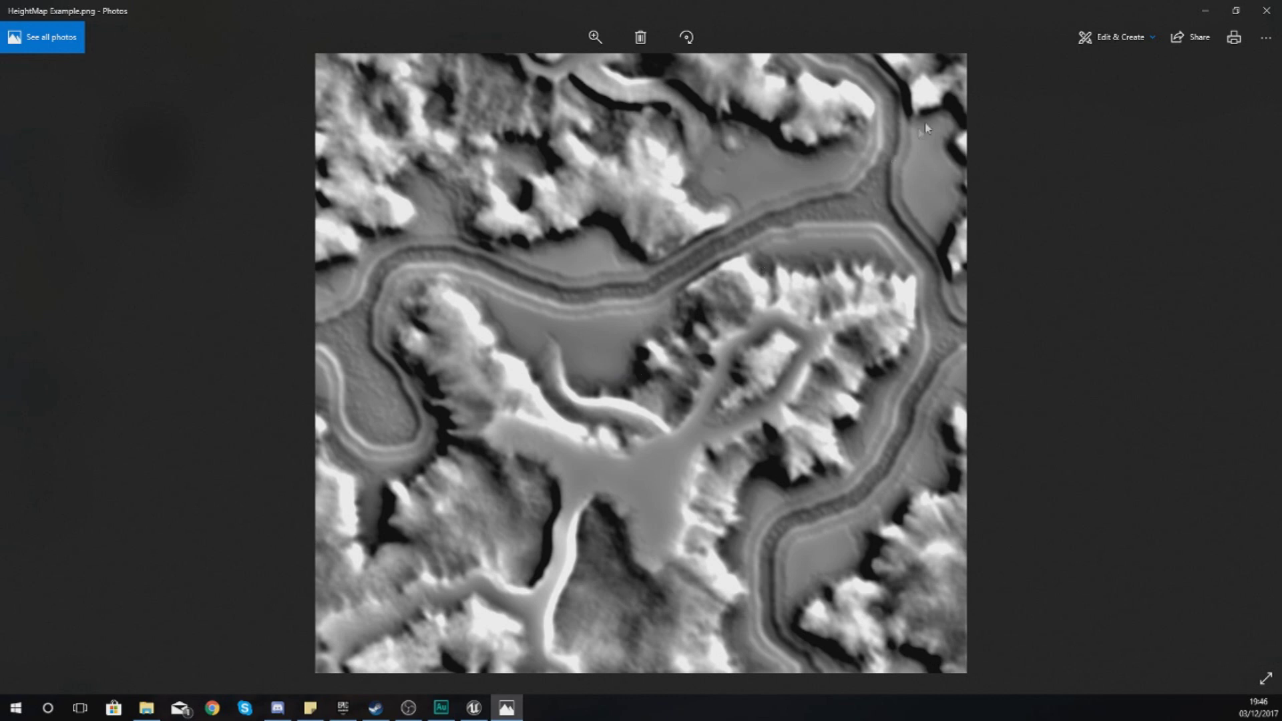
{"action": "left_click", "coordinate": [1266, 11]}
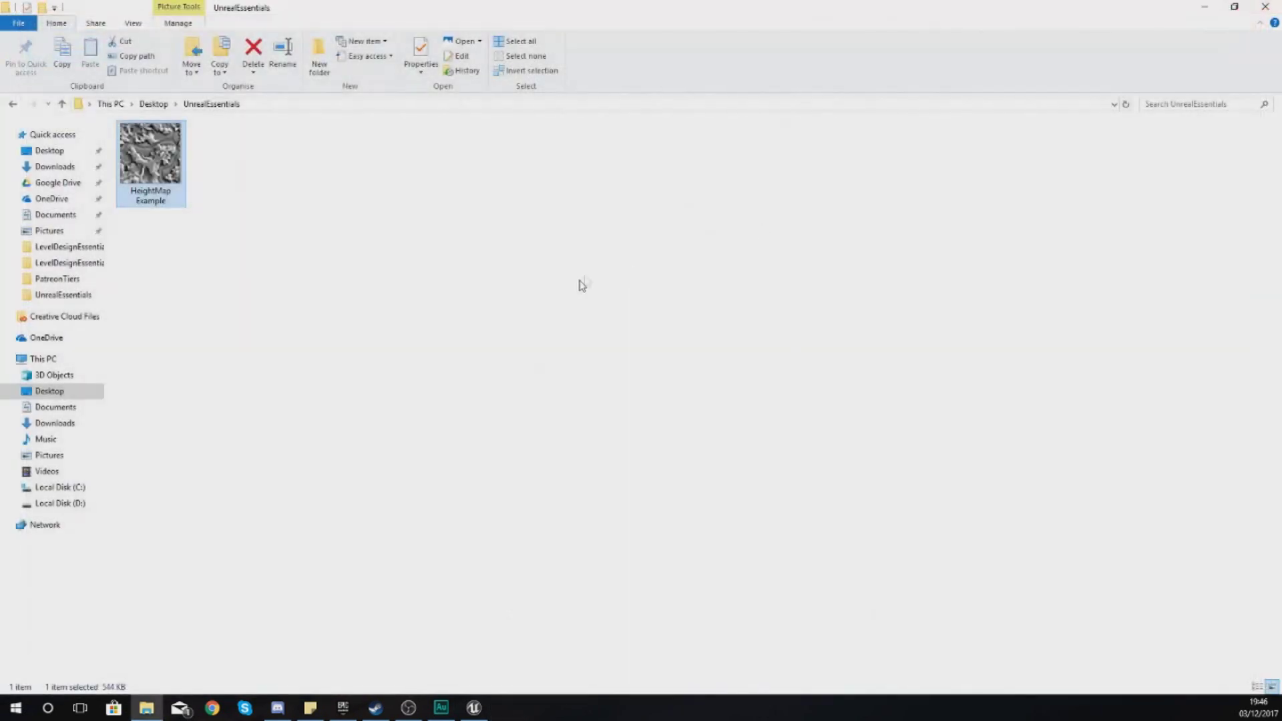
{"action": "left_click", "coordinate": [337, 240]}
{"action": "left_click_drag", "start_coordinate": [438, 3], "coordinate": [1281, 3]}
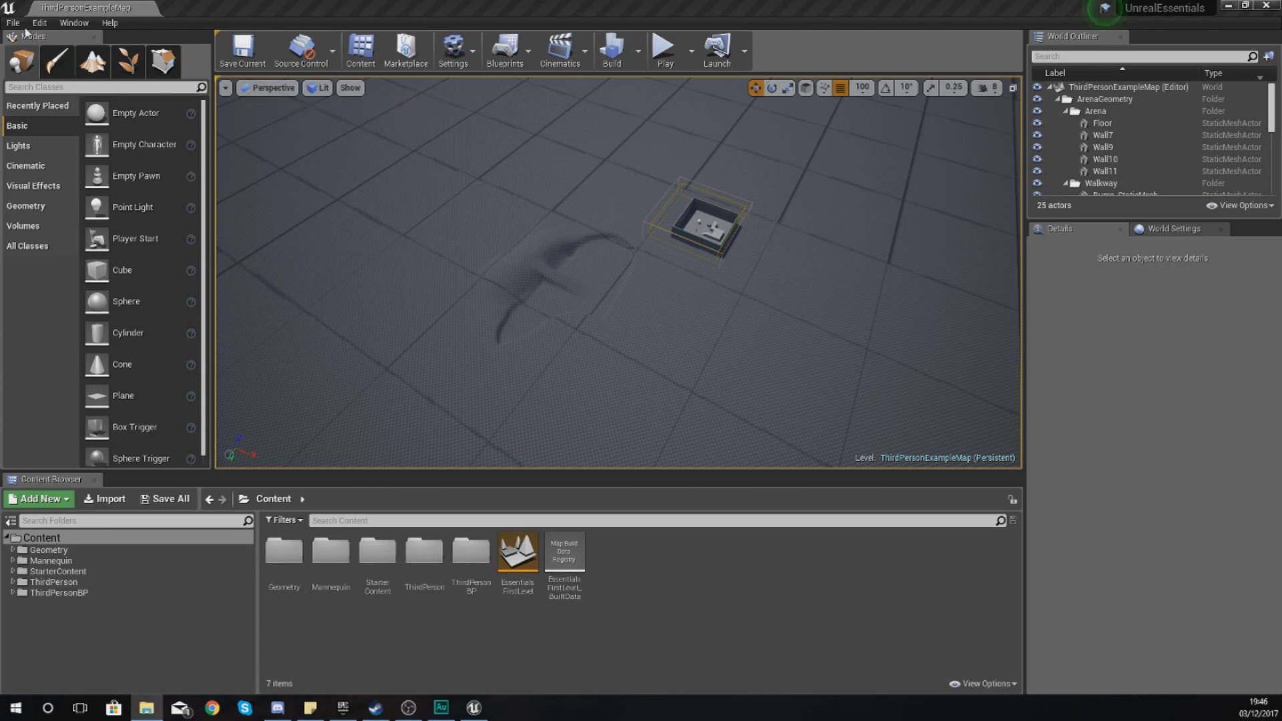
Create a new level from the template that includes a floor, sky and light.
{"action": "left_click", "coordinate": [21, 25]}
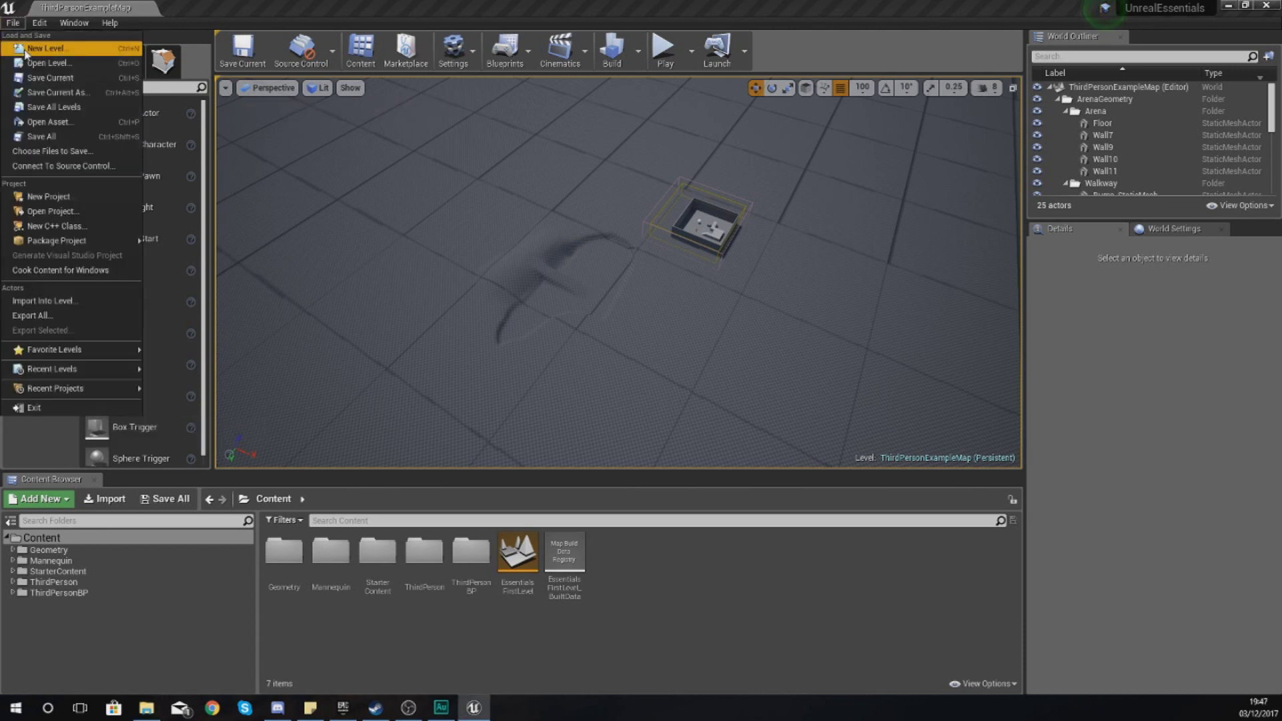
{"action": "left_click", "coordinate": [26, 52]}
{"action": "left_click", "coordinate": [558, 266]}
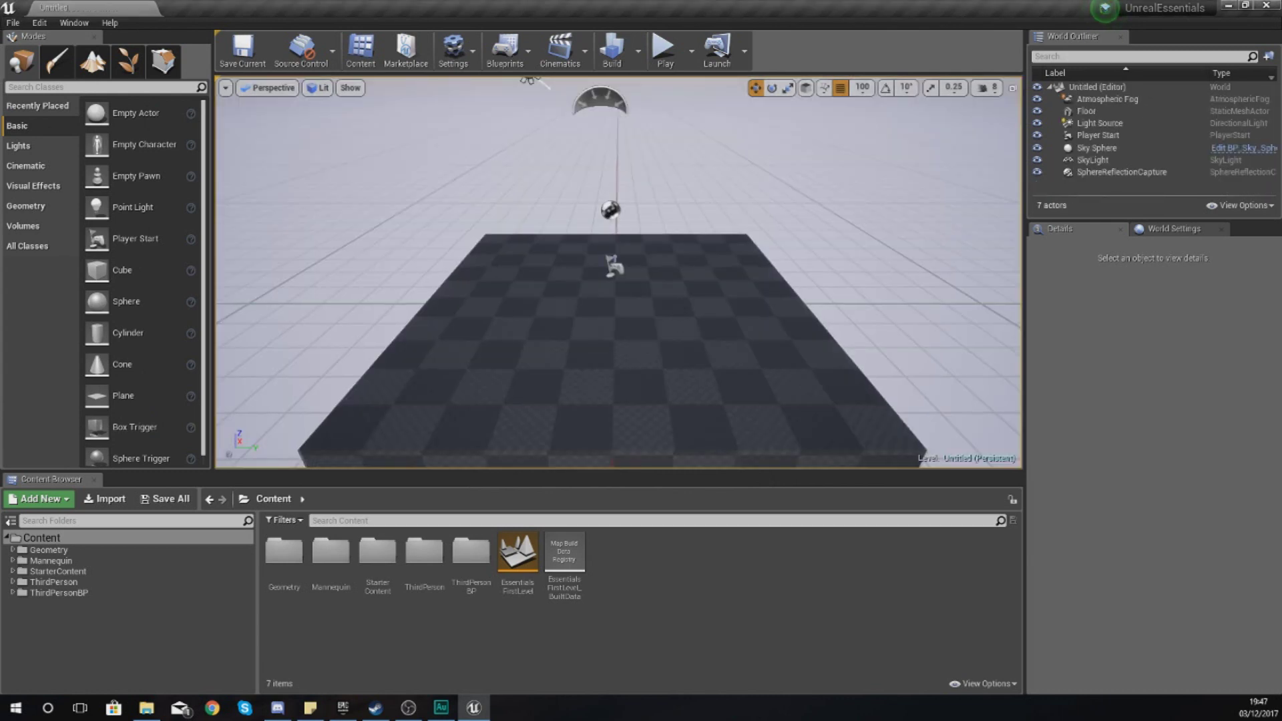
{"action": "right_click_drag", "start_coordinate": [542, 257], "coordinate": [391, 314]}
{"action": "key", "text": "s"}
{"action": "key", "text": "d"}
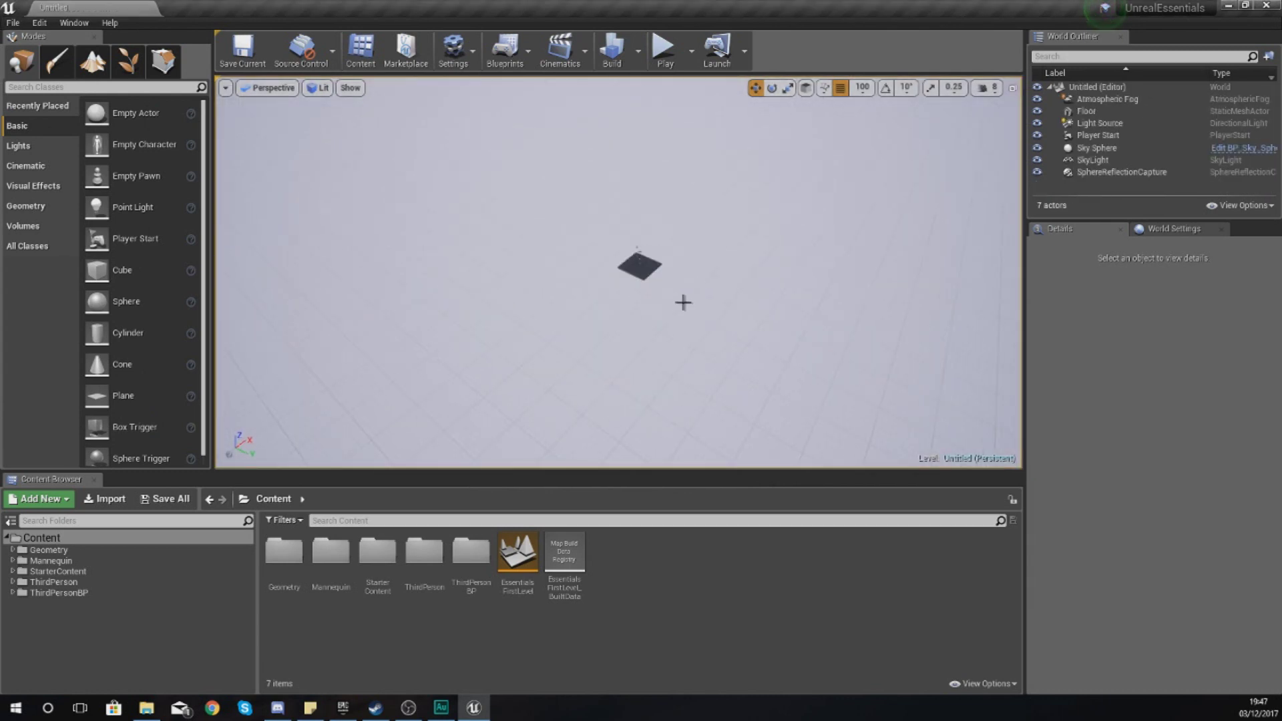
Set up a new landscape to import from file, using the HeightMap Example image as its heightmap.
{"action": "left_click", "coordinate": [85, 73]}
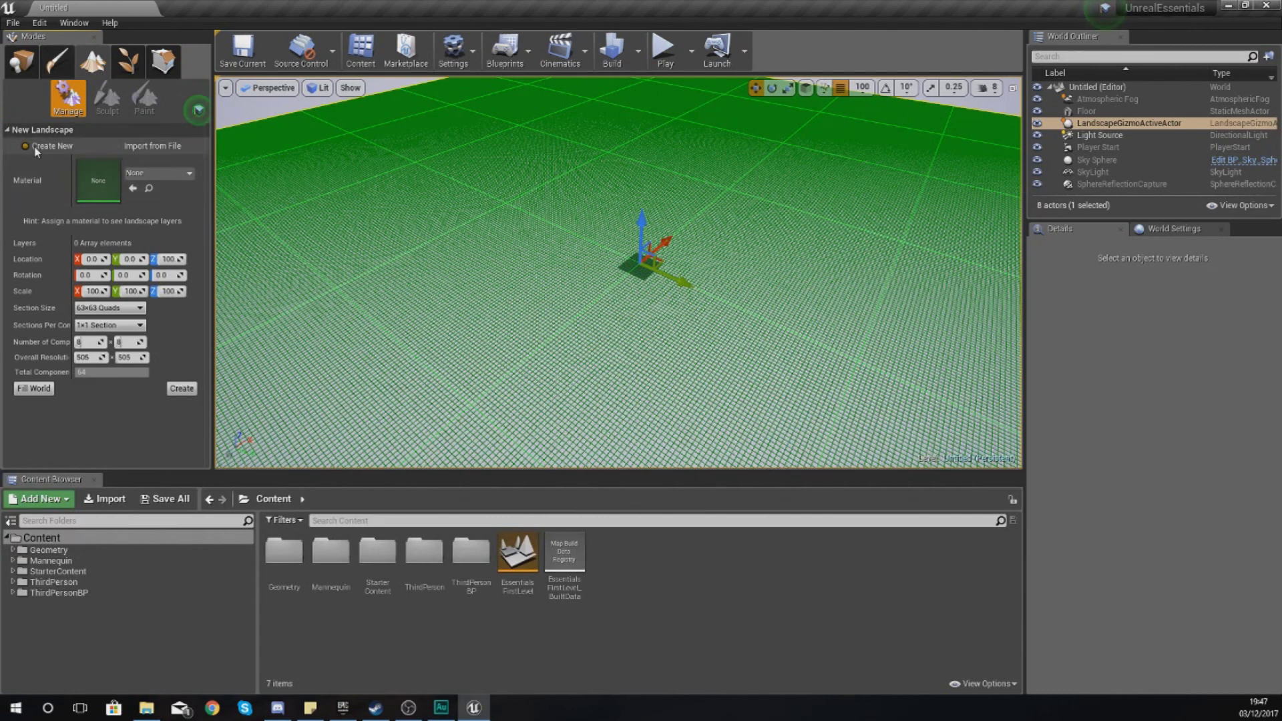
{"action": "left_click", "coordinate": [118, 146]}
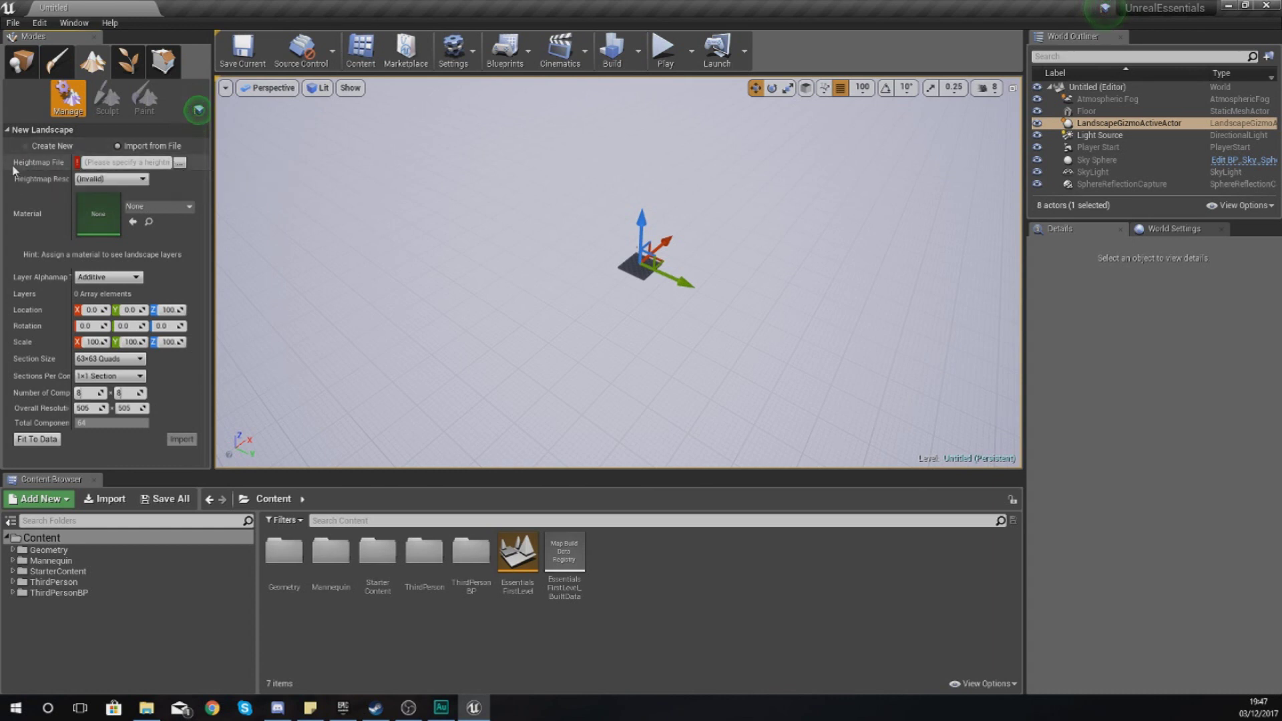
{"action": "left_click", "coordinate": [181, 164]}
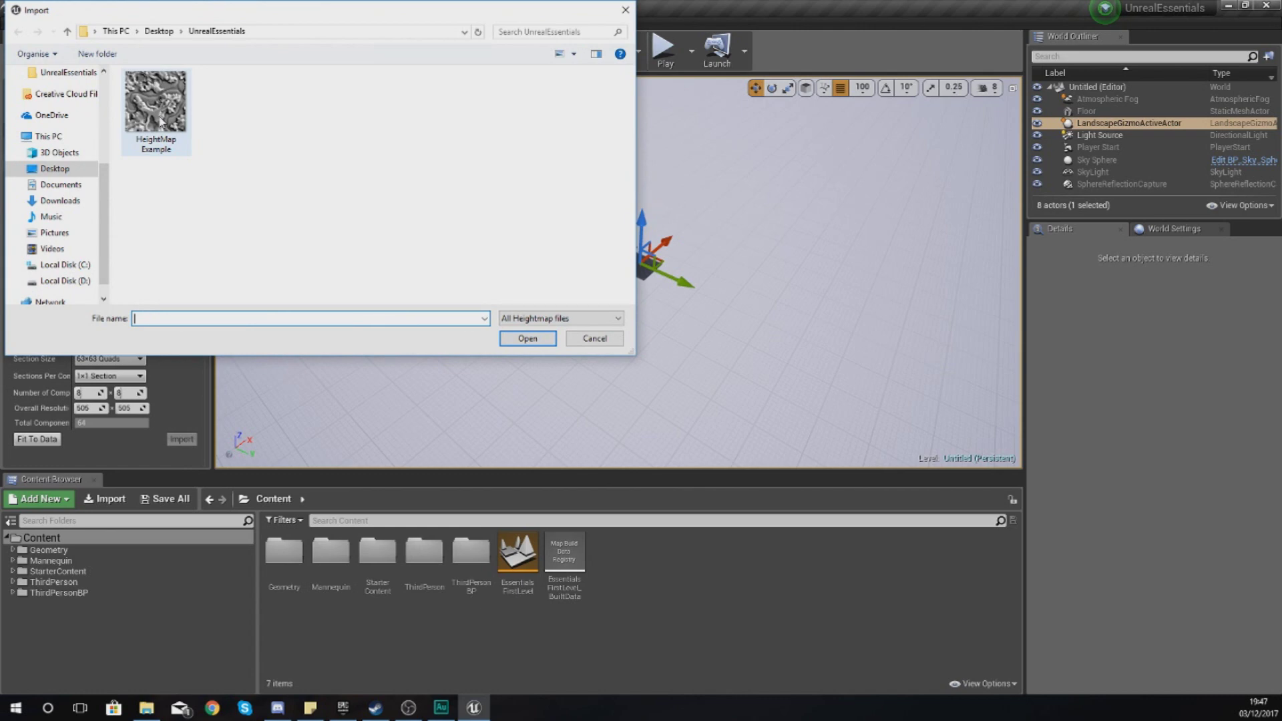
{"action": "double_click", "coordinate": [160, 120]}
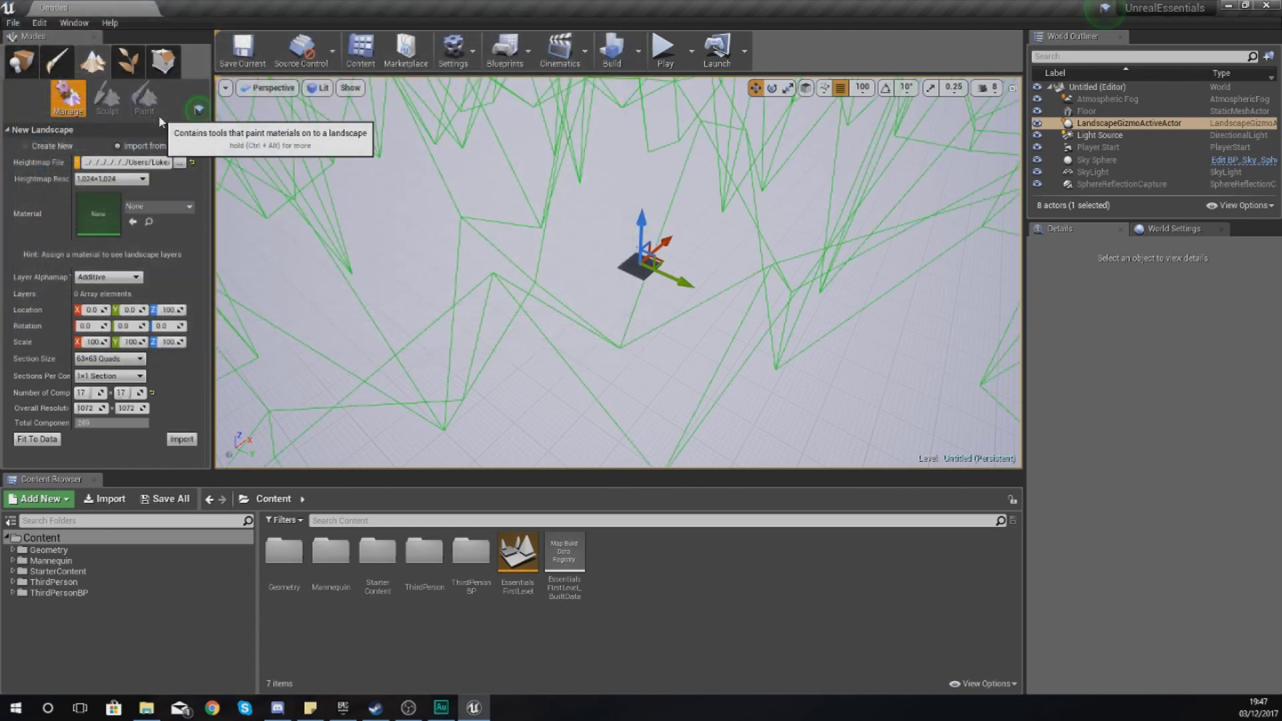
{"action": "key", "text": "s"}
{"action": "right_click_drag", "start_coordinate": [606, 230], "coordinate": [579, 215]}
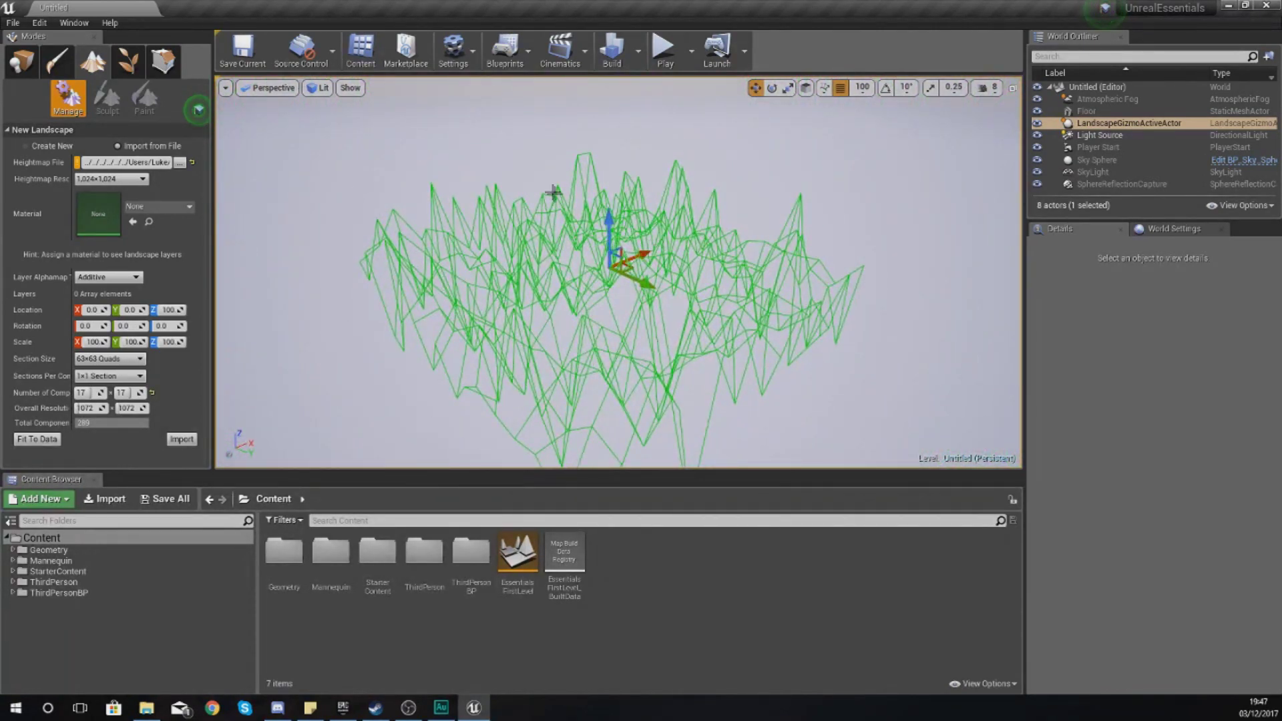
{"action": "key", "text": "d"}
{"action": "key", "text": "w"}
{"action": "right_click_drag", "start_coordinate": [618, 267], "coordinate": [664, 305]}
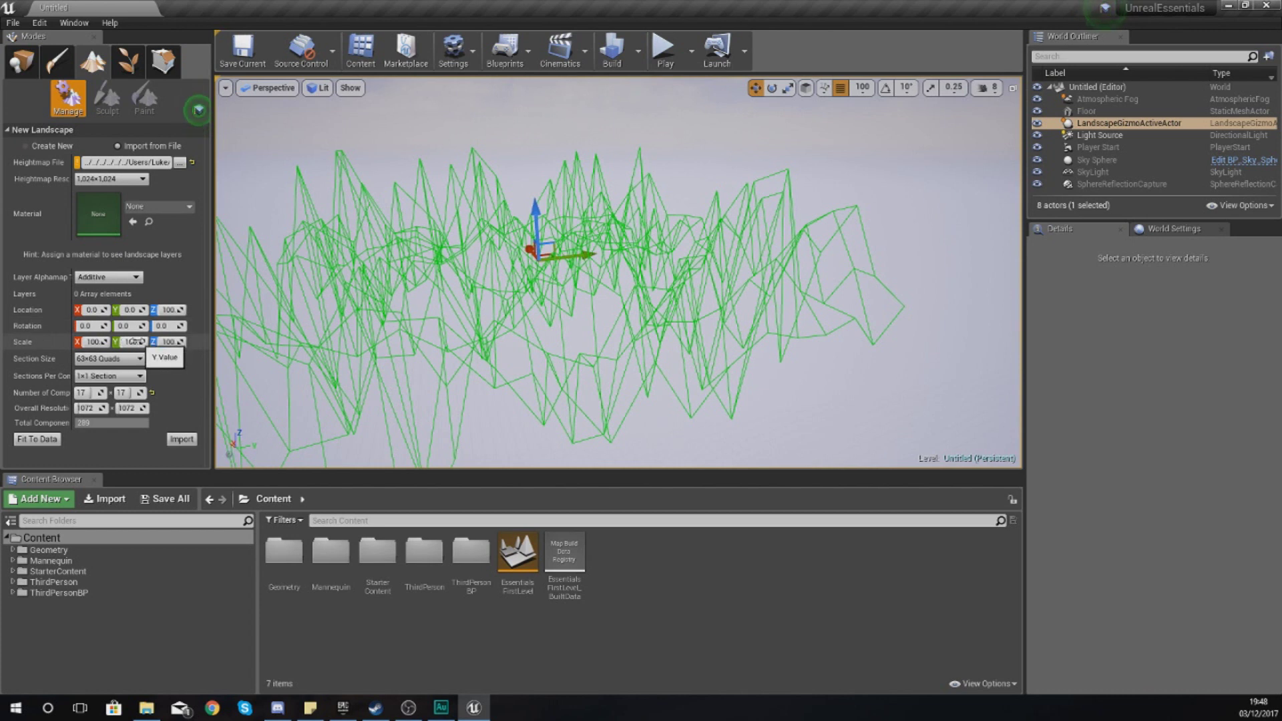
Set the new landscape's Z scale to 50.
{"action": "left_click", "coordinate": [172, 342]}
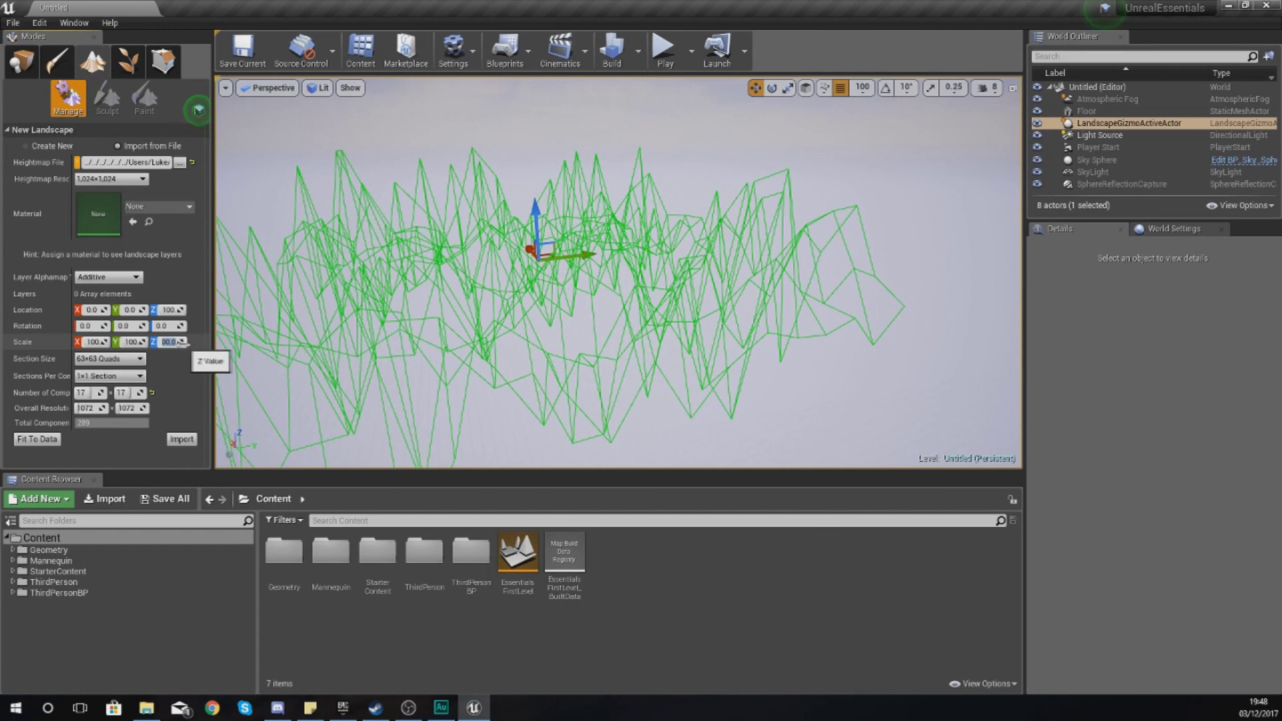
{"action": "left_click", "coordinate": [172, 346]}
{"action": "key", "text": "Return"}
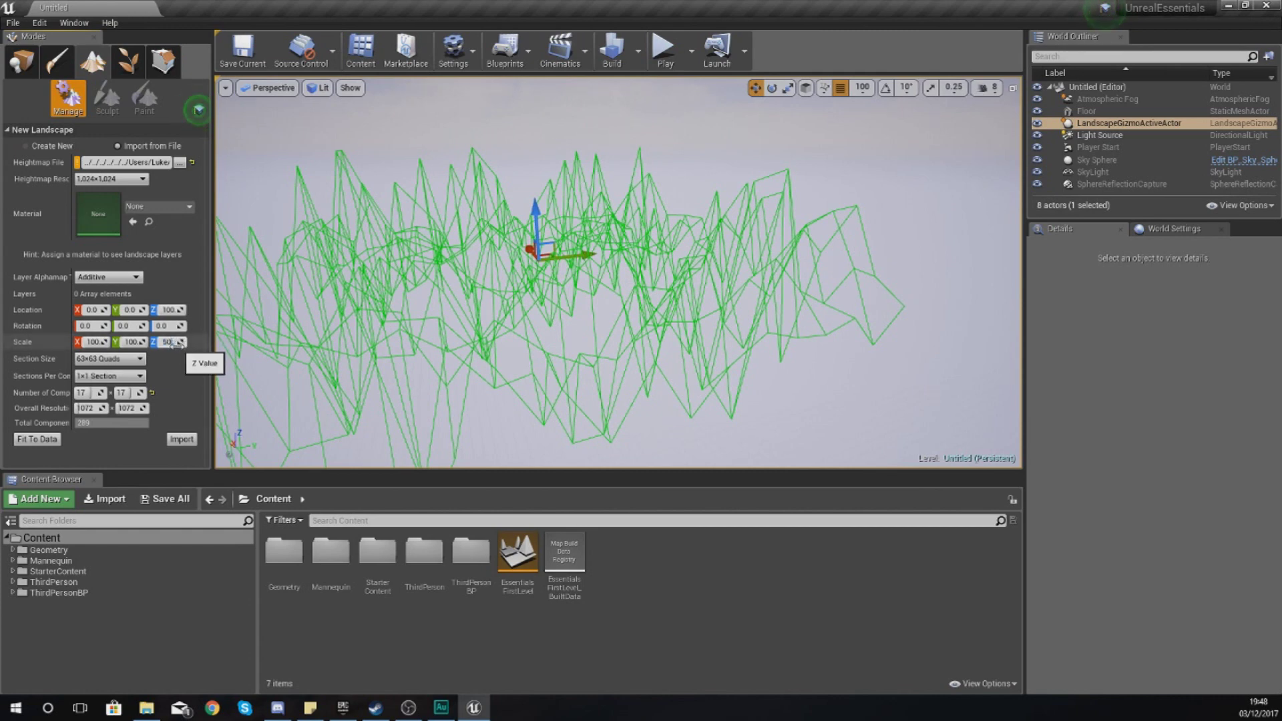
{"action": "key", "text": "Return"}
{"action": "right_click_drag", "start_coordinate": [673, 313], "coordinate": [615, 260]}
Set the new landscape's Z scale to 10 and import the landscape into the level.
{"action": "left_click", "coordinate": [171, 342]}
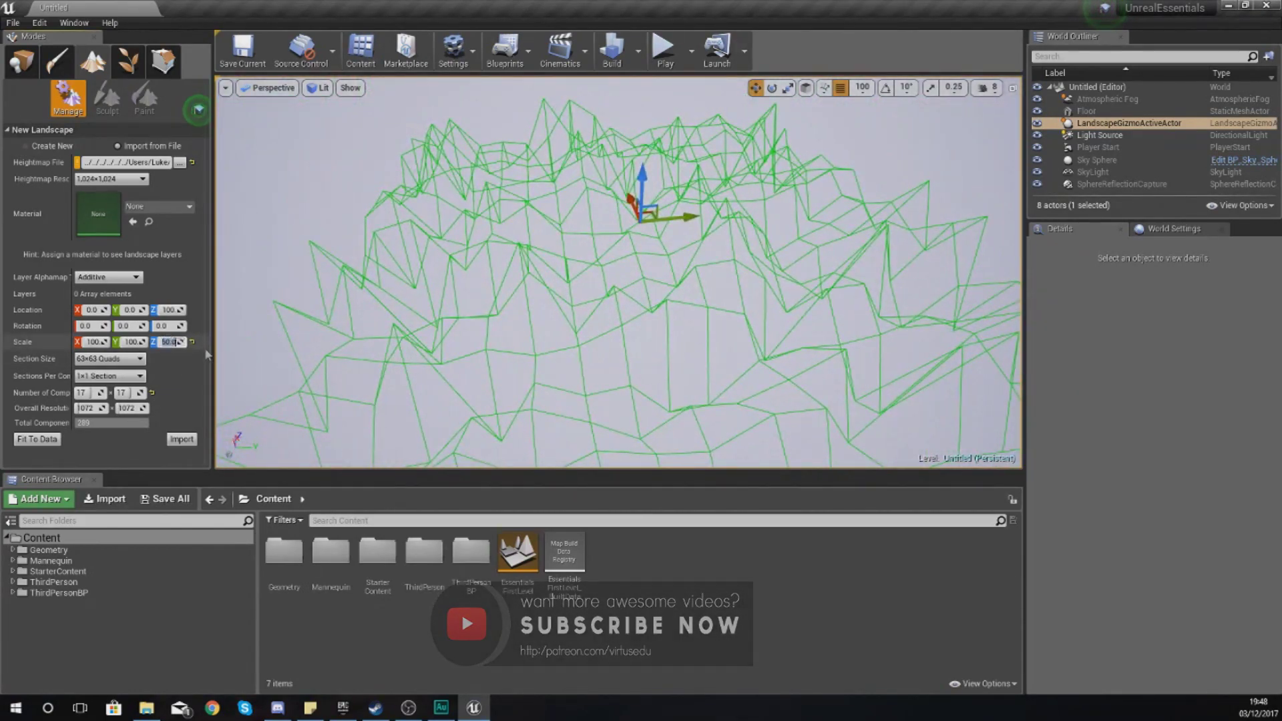
{"action": "type", "text": "10"}
{"action": "key", "text": "Return"}
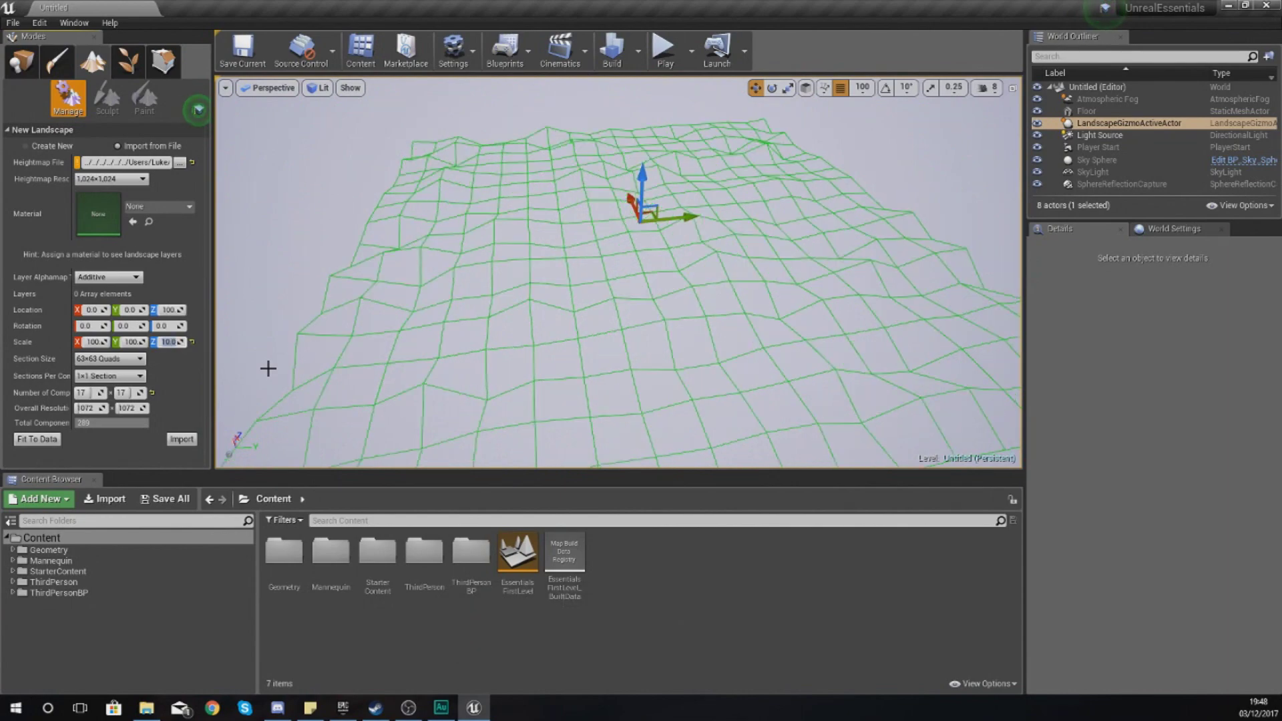
{"action": "key", "text": "w"}
{"action": "right_click_drag", "start_coordinate": [777, 281], "coordinate": [895, 254]}
{"action": "key", "text": "s"}
{"action": "key", "text": "s"}
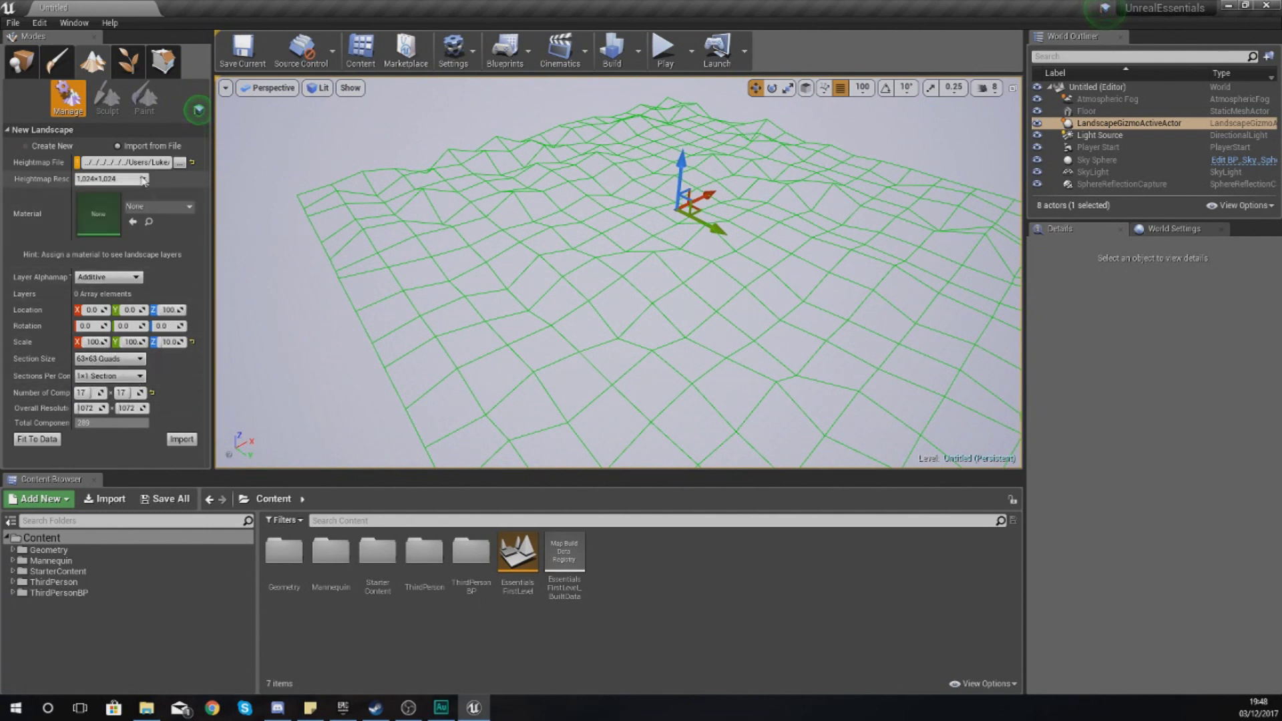
{"action": "left_click", "coordinate": [178, 438]}
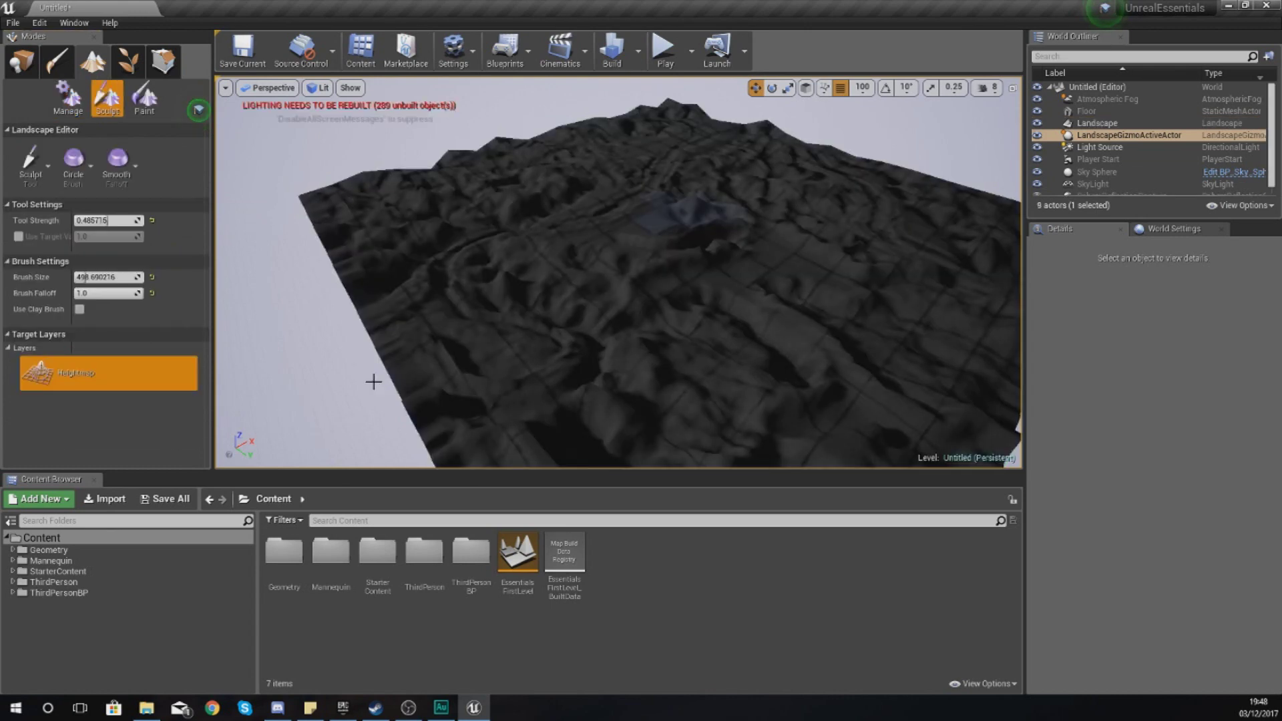
Compare the imported landscape seen from above with the HeightMap Example image.
{"action": "mouse_move", "coordinate": [587, 314]}
{"action": "right_mouse_down"}
{"action": "mouse_move", "coordinate": [621, 280]}
{"action": "mouse_move", "coordinate": [708, 294]}
{"action": "mouse_move", "coordinate": [755, 334]}
{"action": "mouse_move", "coordinate": [708, 374]}
{"action": "mouse_move", "coordinate": [588, 314]}
{"action": "right_mouse_up"}
{"action": "right_click_drag", "start_coordinate": [658, 267], "coordinate": [681, 266]}
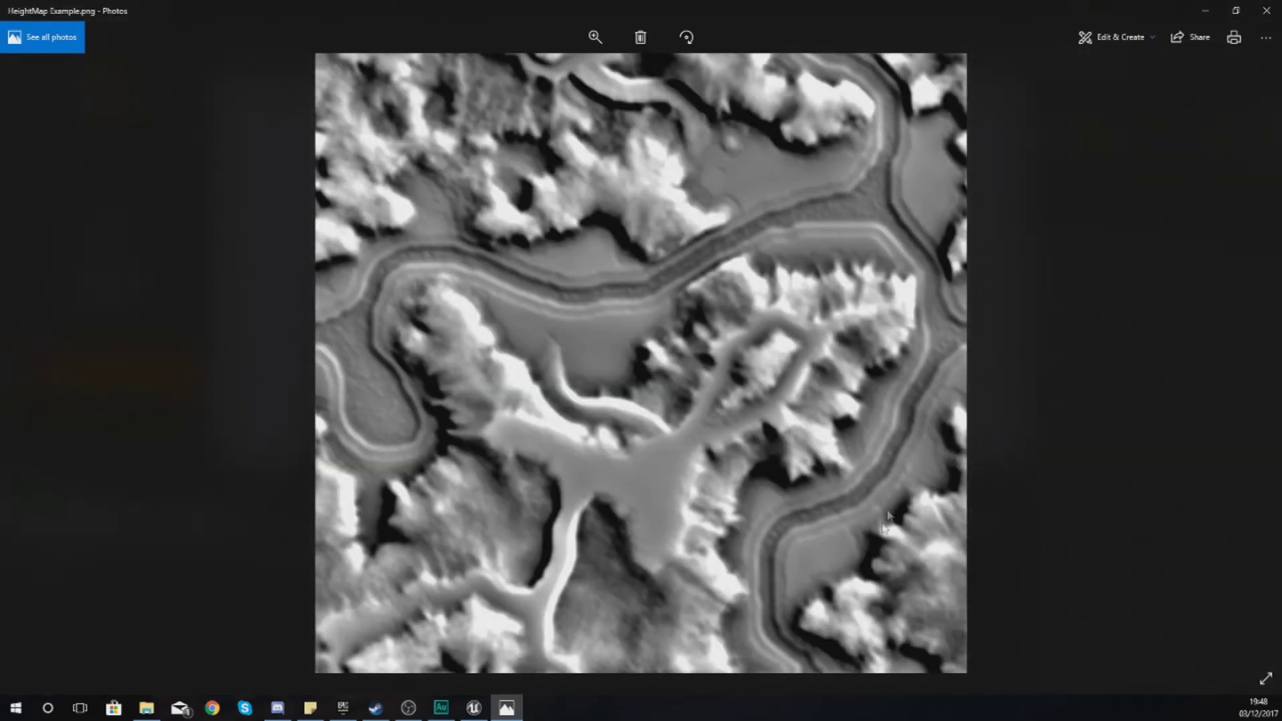
{"action": "left_click", "coordinate": [1268, 10]}
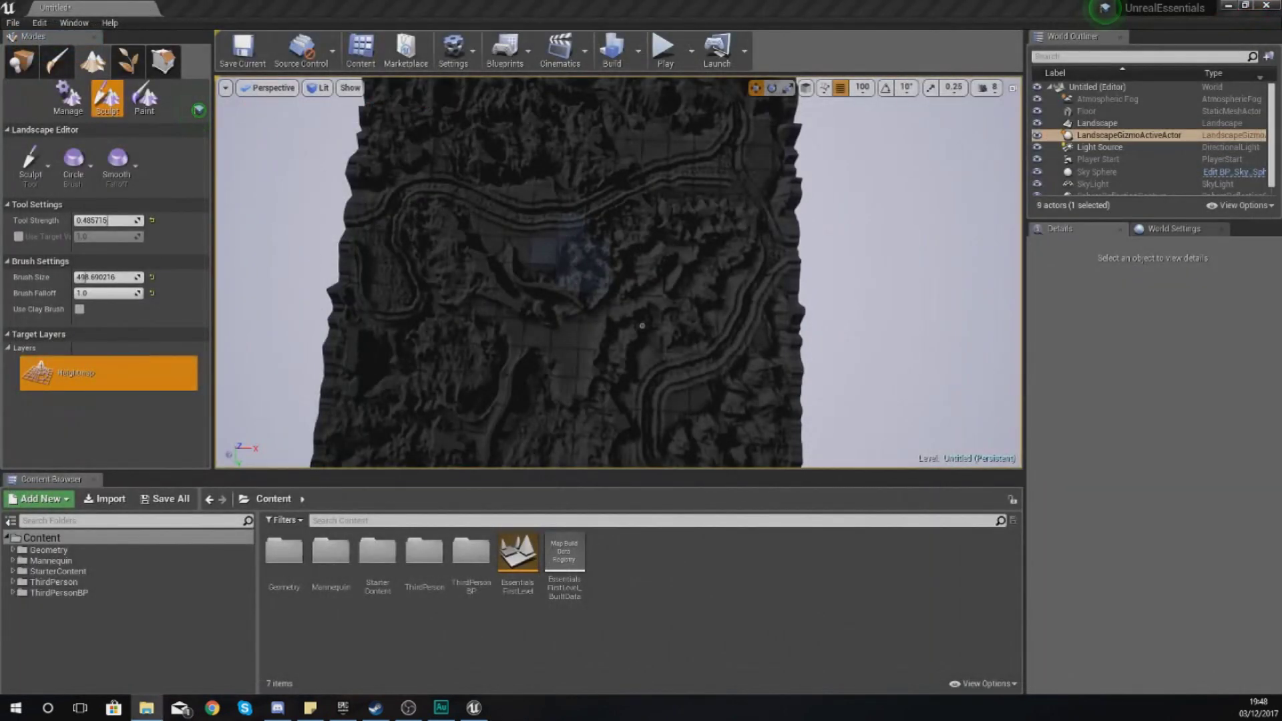
Examine the imported terrain's peaks, valleys and flat areas up close and from above.
{"action": "right_click_drag", "start_coordinate": [643, 270], "coordinate": [835, 154]}
{"action": "key", "text": "w"}
{"action": "key", "text": "w"}
{"action": "key", "text": "w"}
{"action": "key", "text": "w"}
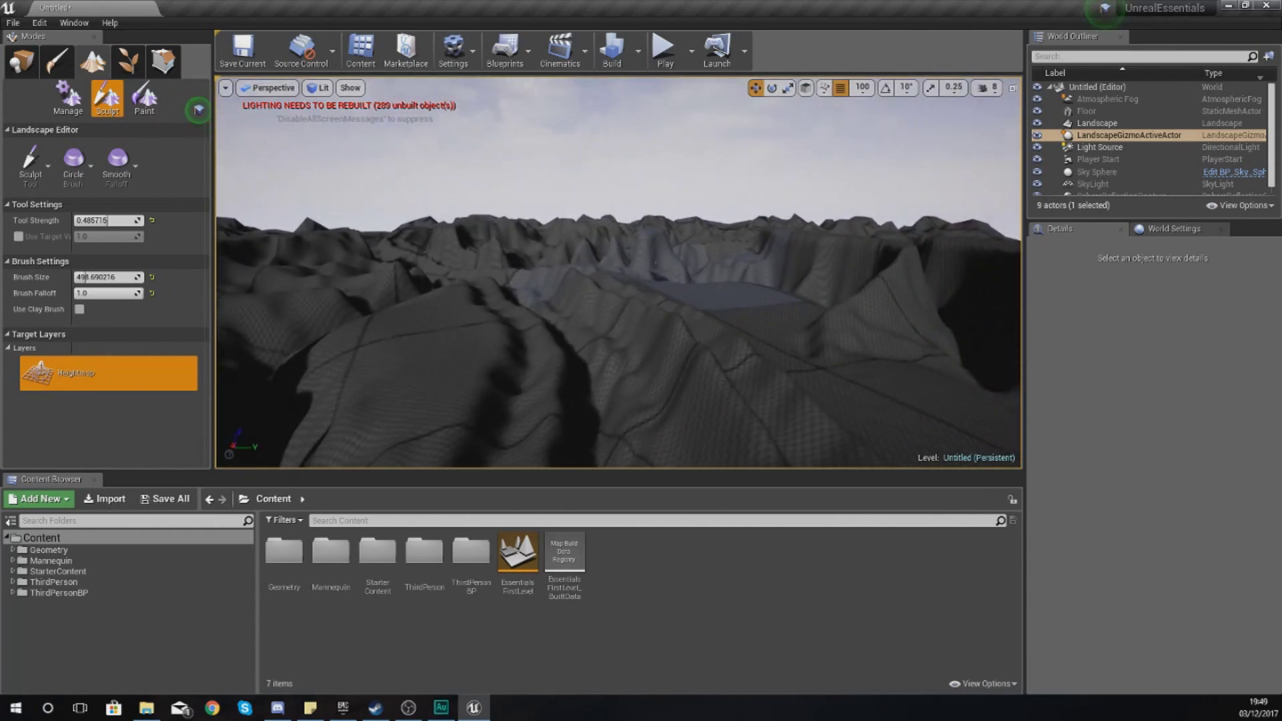
{"action": "right_click_drag", "start_coordinate": [668, 211], "coordinate": [669, 212]}
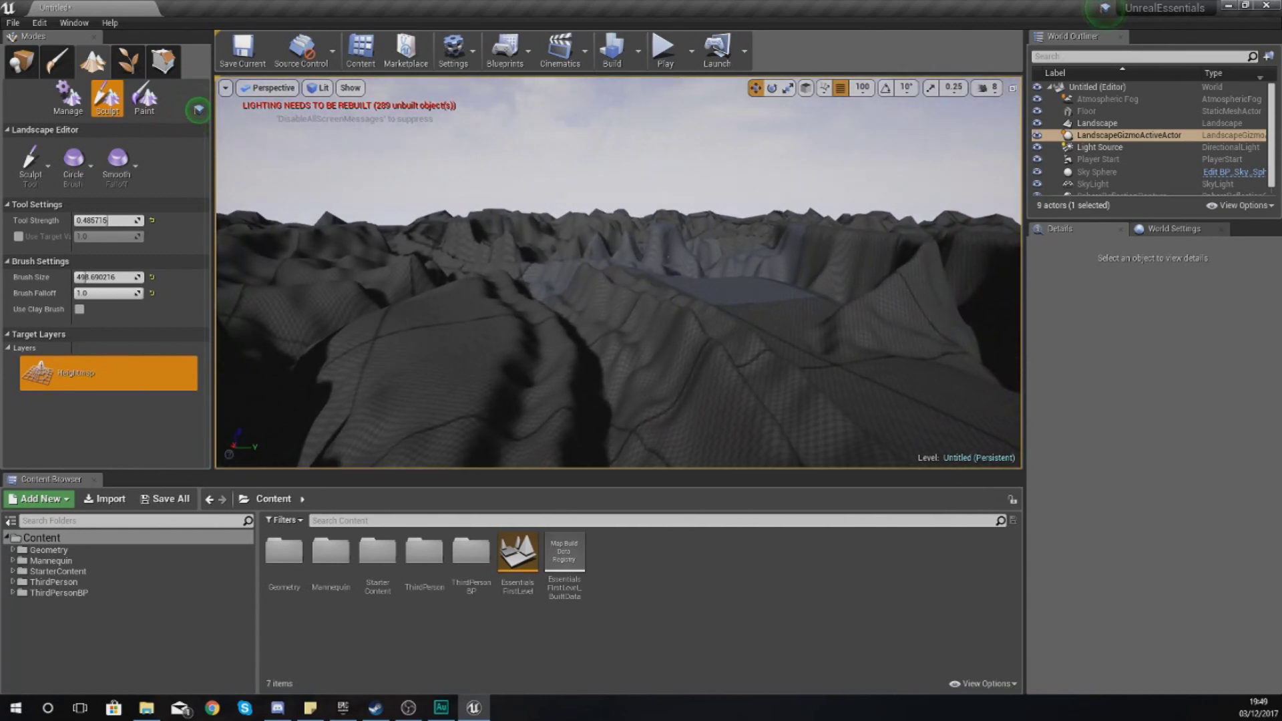
{"action": "key", "text": "w"}
{"action": "right_click_drag", "start_coordinate": [668, 256], "coordinate": [762, 264]}
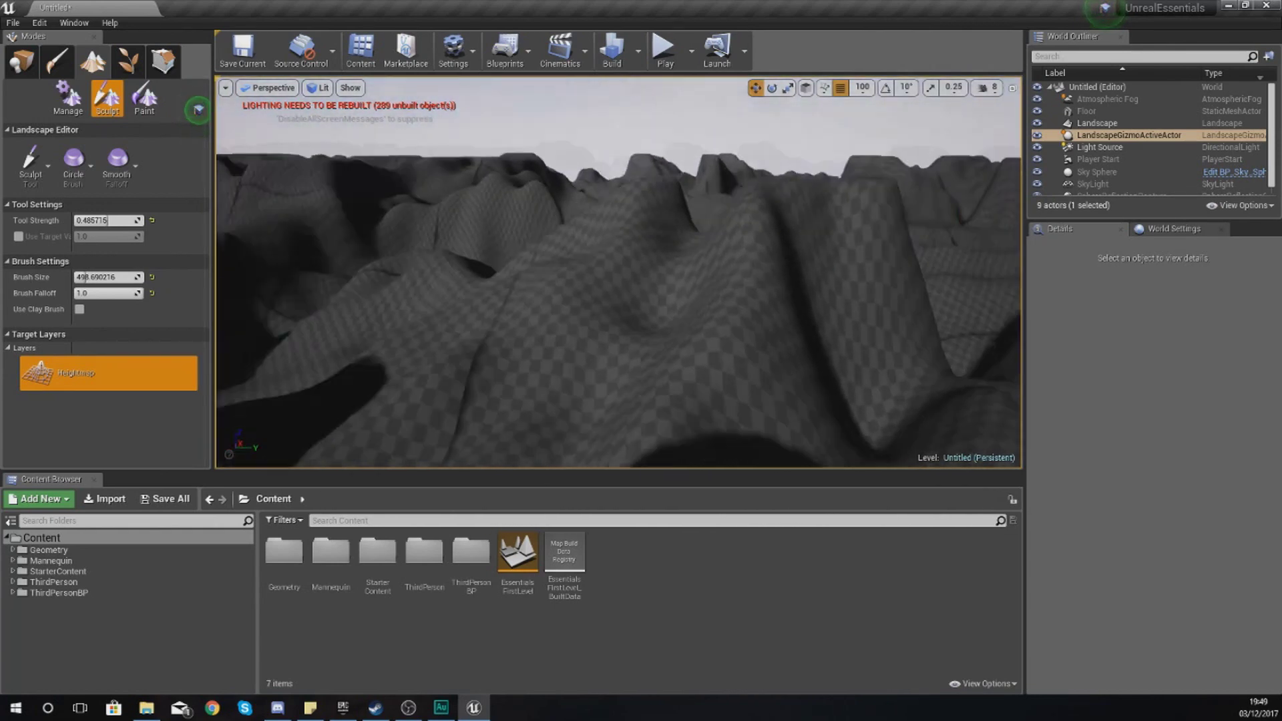
{"action": "right_click_drag", "start_coordinate": [674, 215], "coordinate": [684, 219]}
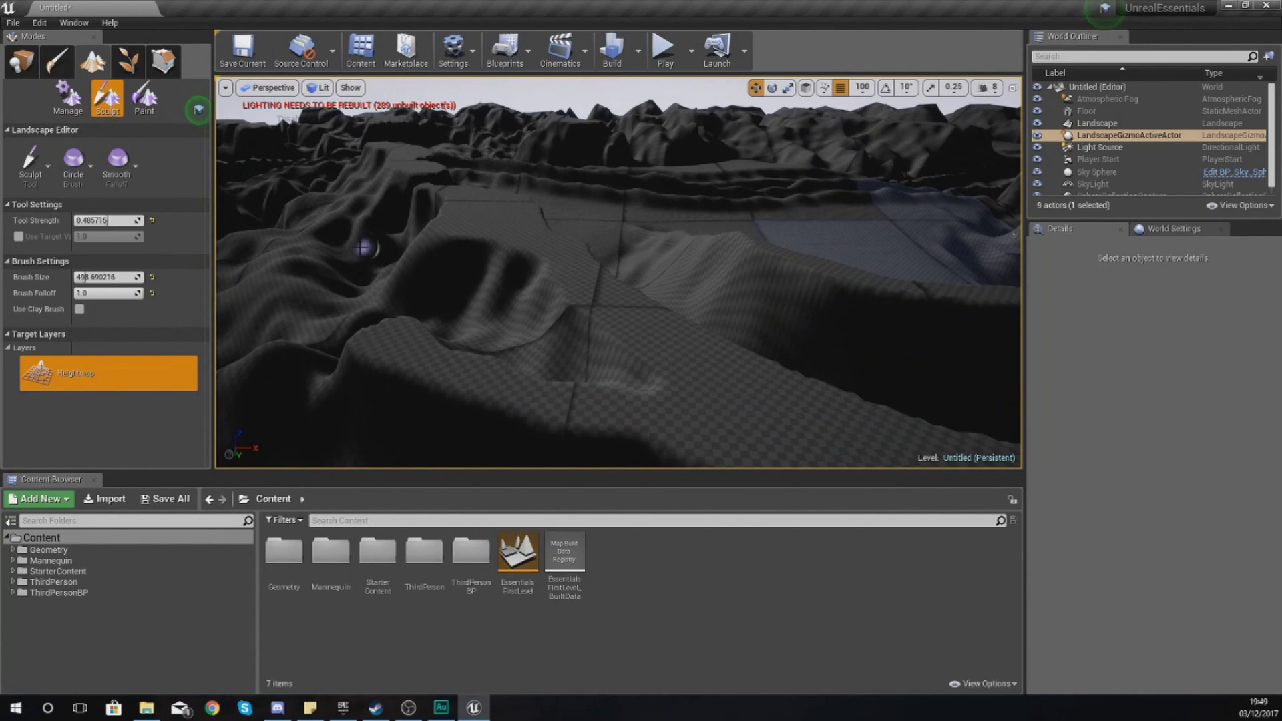
{"action": "right_click_drag", "start_coordinate": [684, 219], "coordinate": [688, 221]}
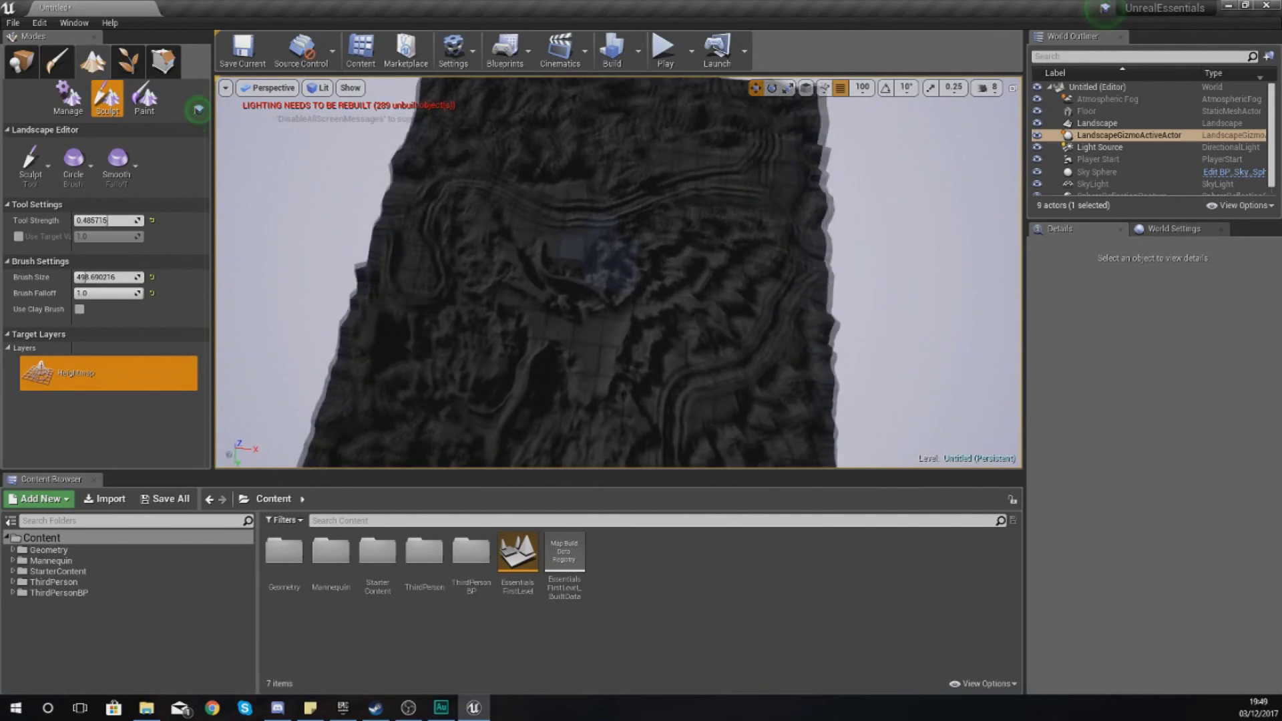
{"action": "mouse_move", "coordinate": [688, 221]}
{"action": "right_mouse_down"}
{"action": "mouse_move", "coordinate": [720, 222]}
{"action": "mouse_move", "coordinate": [275, 330]}
{"action": "right_mouse_up"}
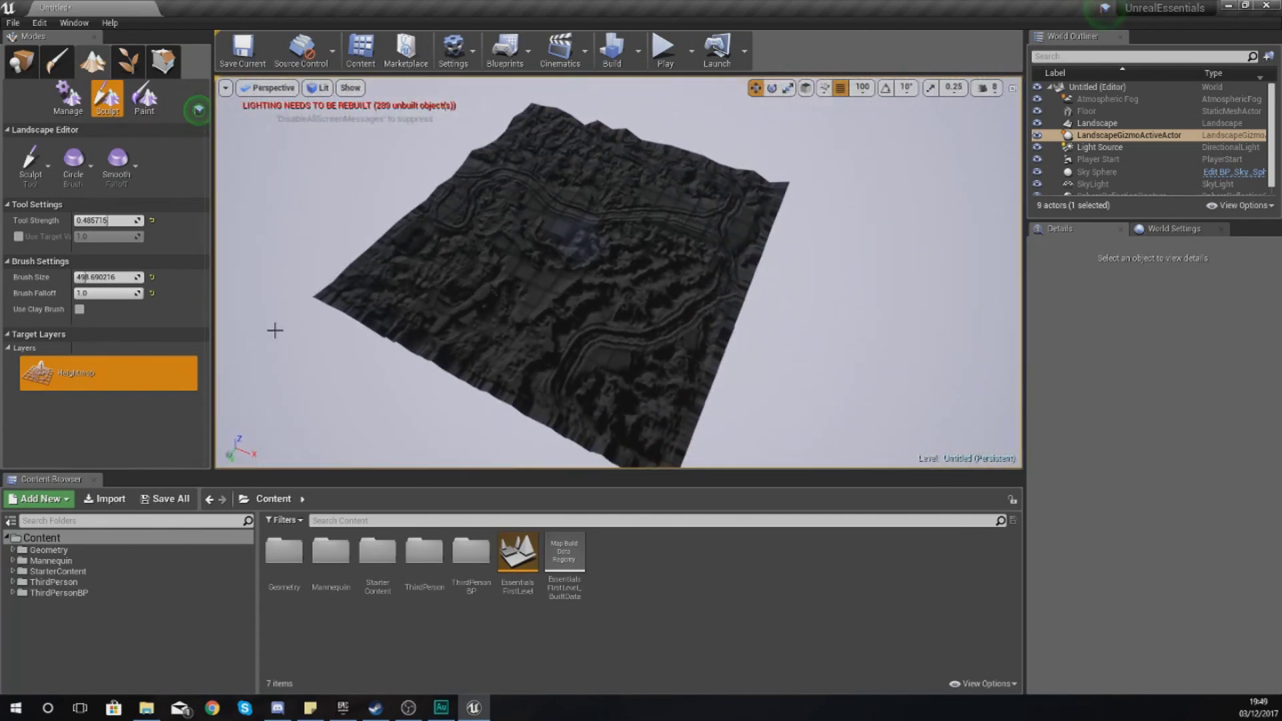
Choose the Smooth sculpting tool with a tool strength of about 0.09 and a brush size of 8192.
{"action": "left_click", "coordinate": [37, 163]}
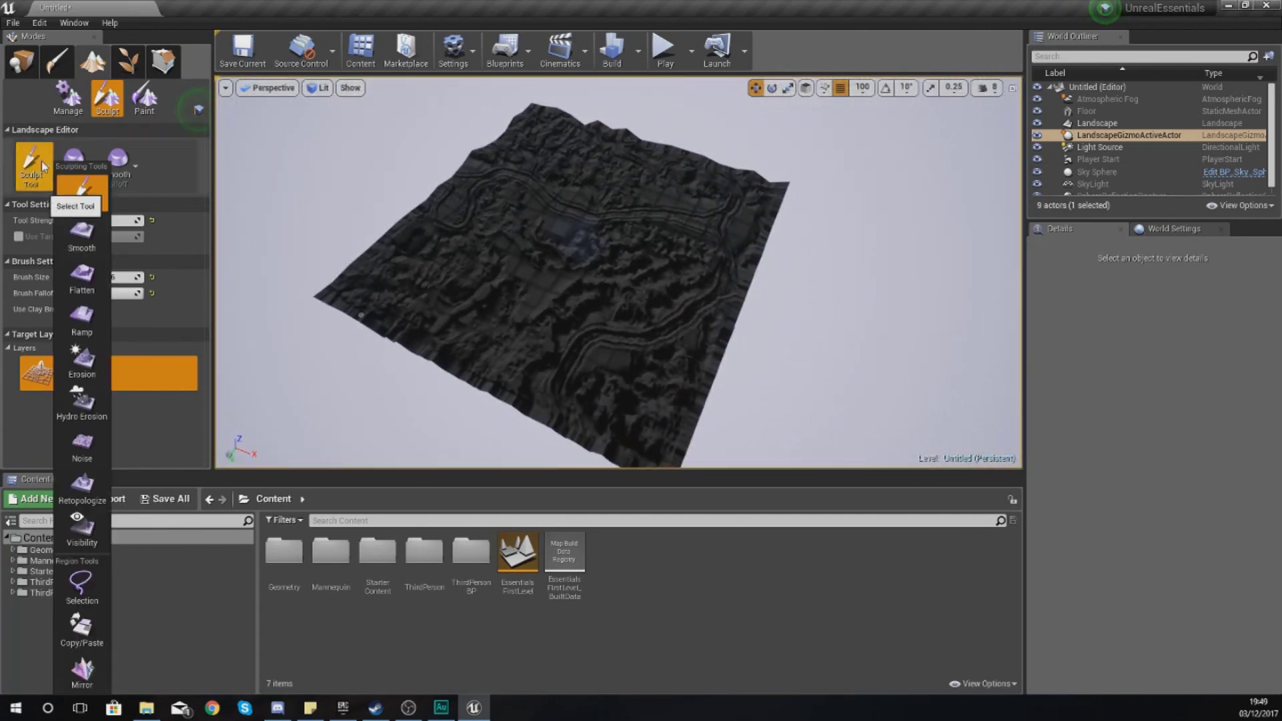
{"action": "left_click", "coordinate": [78, 228]}
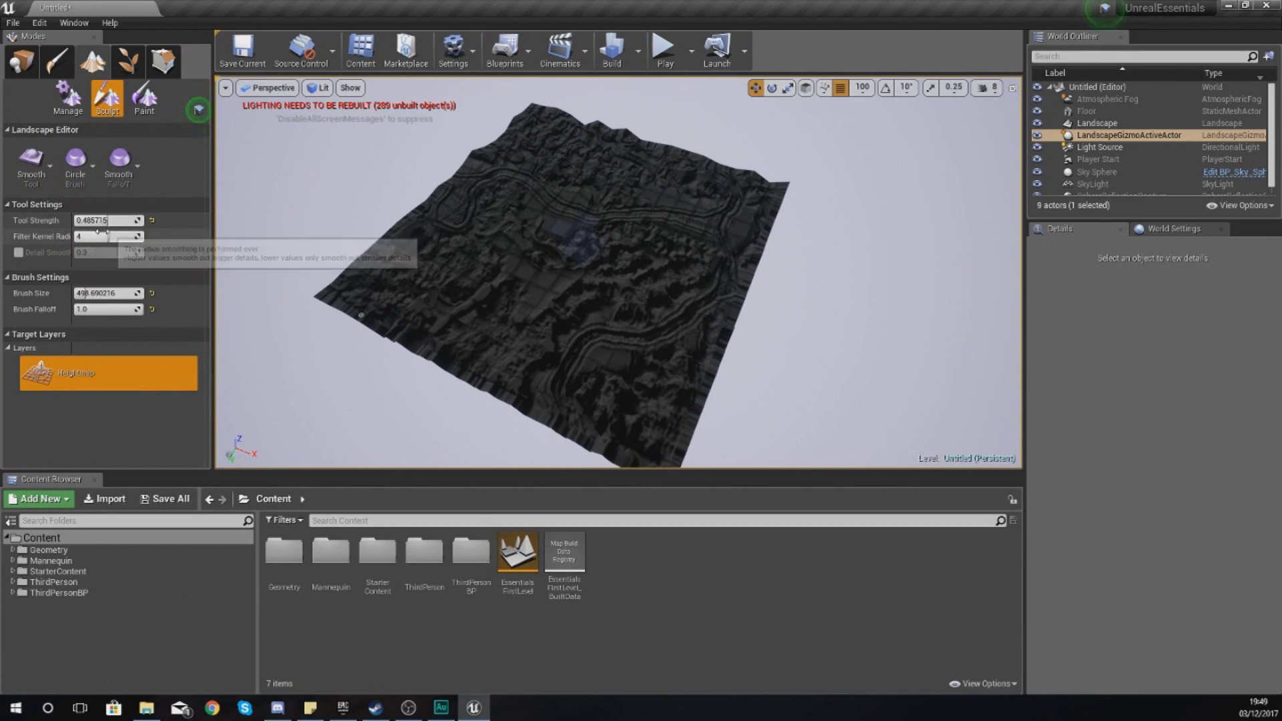
{"action": "left_click_drag", "start_coordinate": [105, 221], "coordinate": [84, 221]}
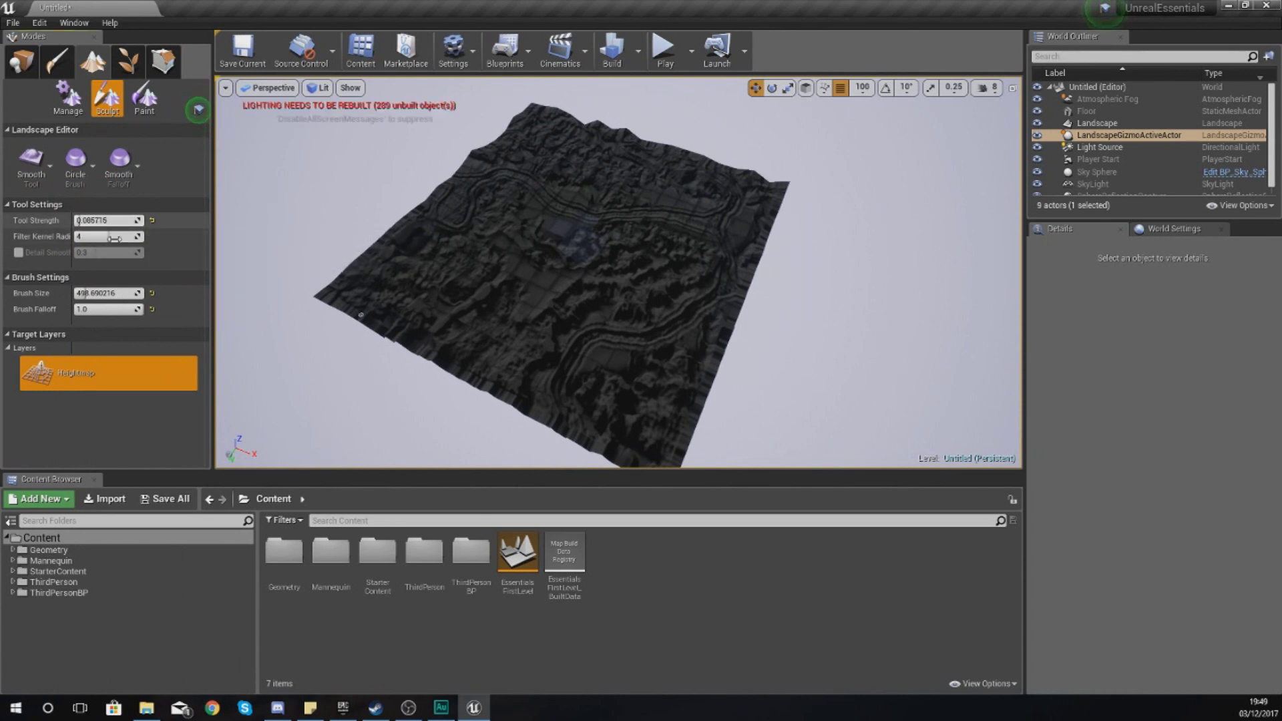
{"action": "mouse_move", "coordinate": [105, 293]}
{"action": "left_mouse_down"}
{"action": "mouse_move", "coordinate": [155, 294]}
{"action": "mouse_move", "coordinate": [142, 294]}
{"action": "left_mouse_up"}
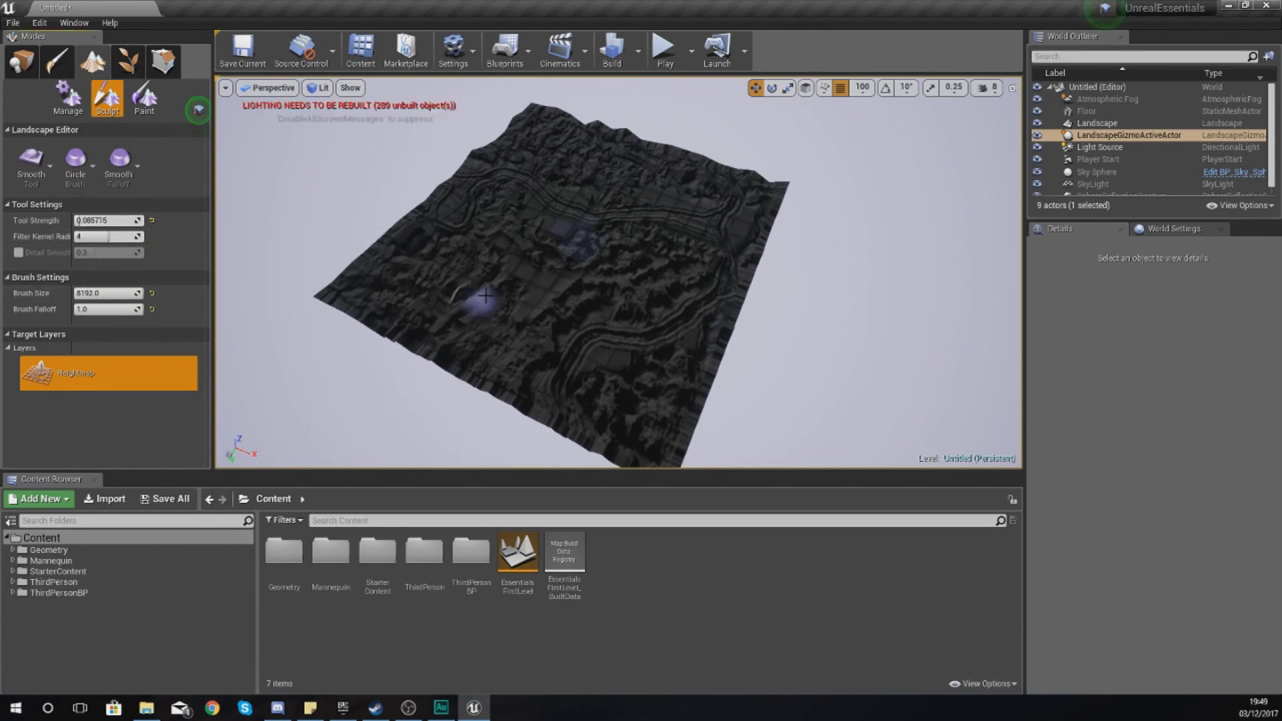
Playtest the level, running and jumping with the character across the landscape's slopes and valleys.
{"action": "right_click_drag", "start_coordinate": [484, 284], "coordinate": [437, 298]}
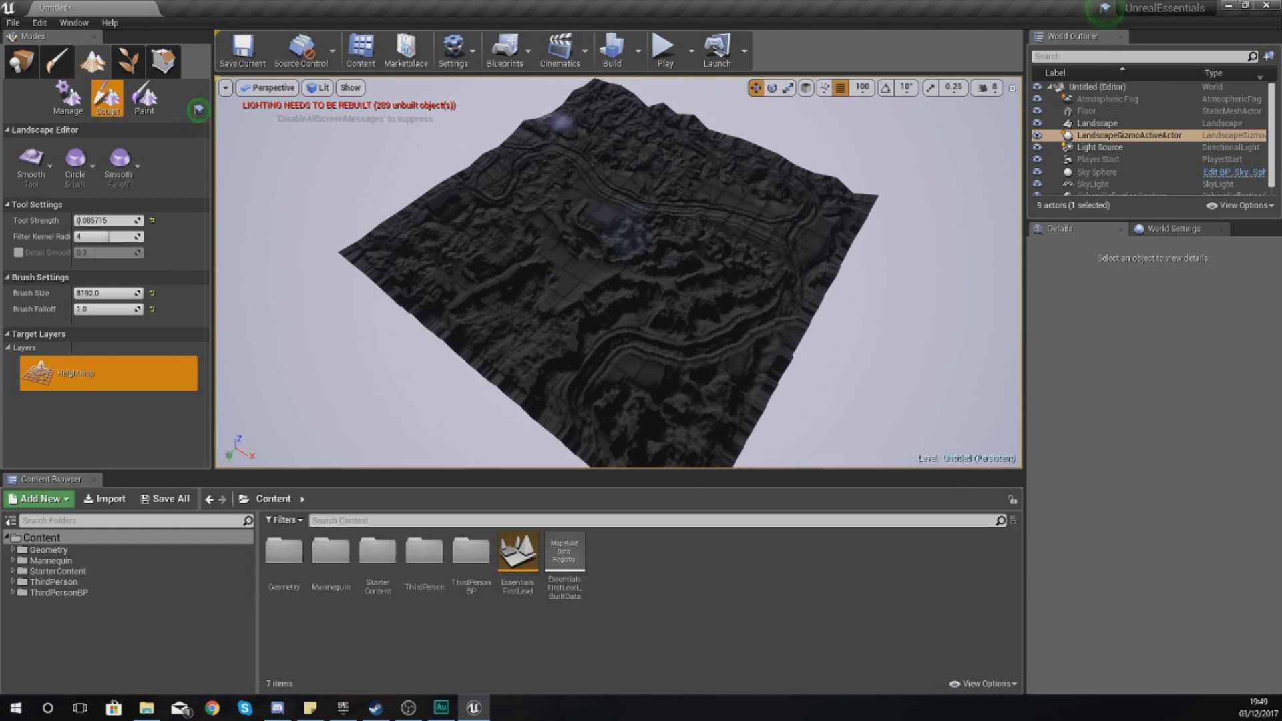
{"action": "key", "text": "w"}
{"action": "right_click_drag", "start_coordinate": [617, 231], "coordinate": [414, 219]}
{"action": "key", "text": "a"}
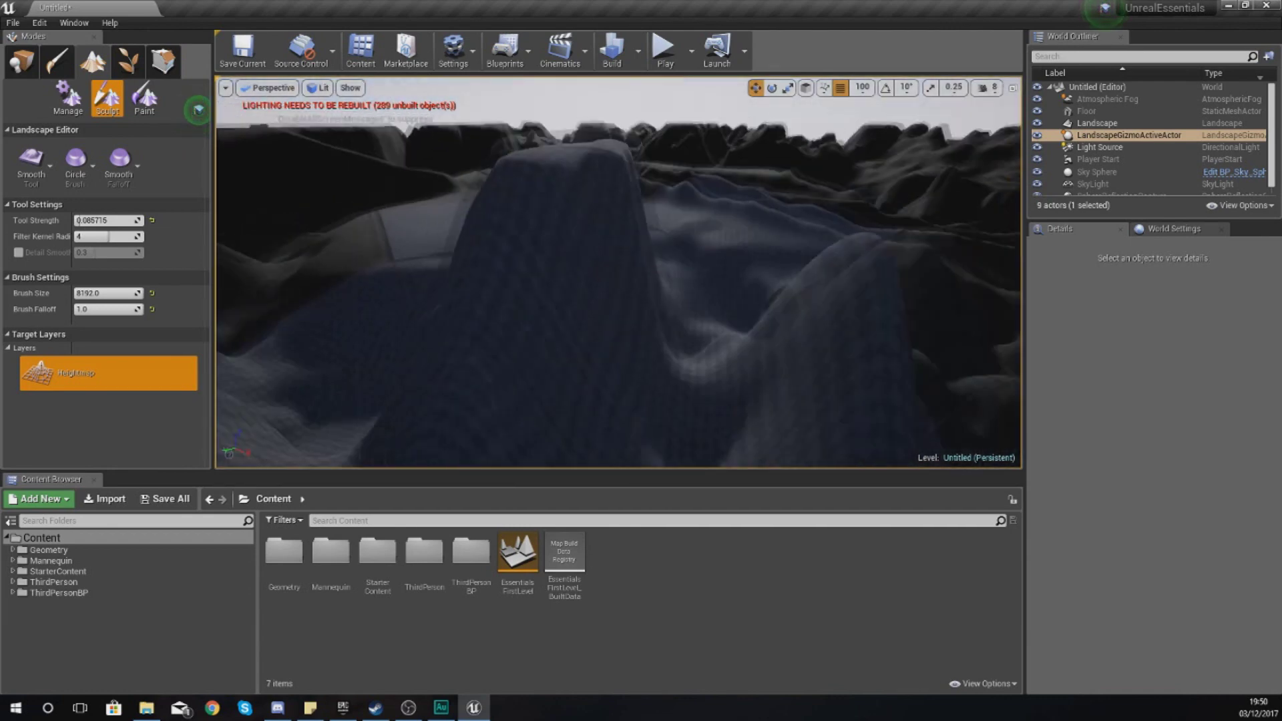
{"action": "left_click", "coordinate": [665, 50]}
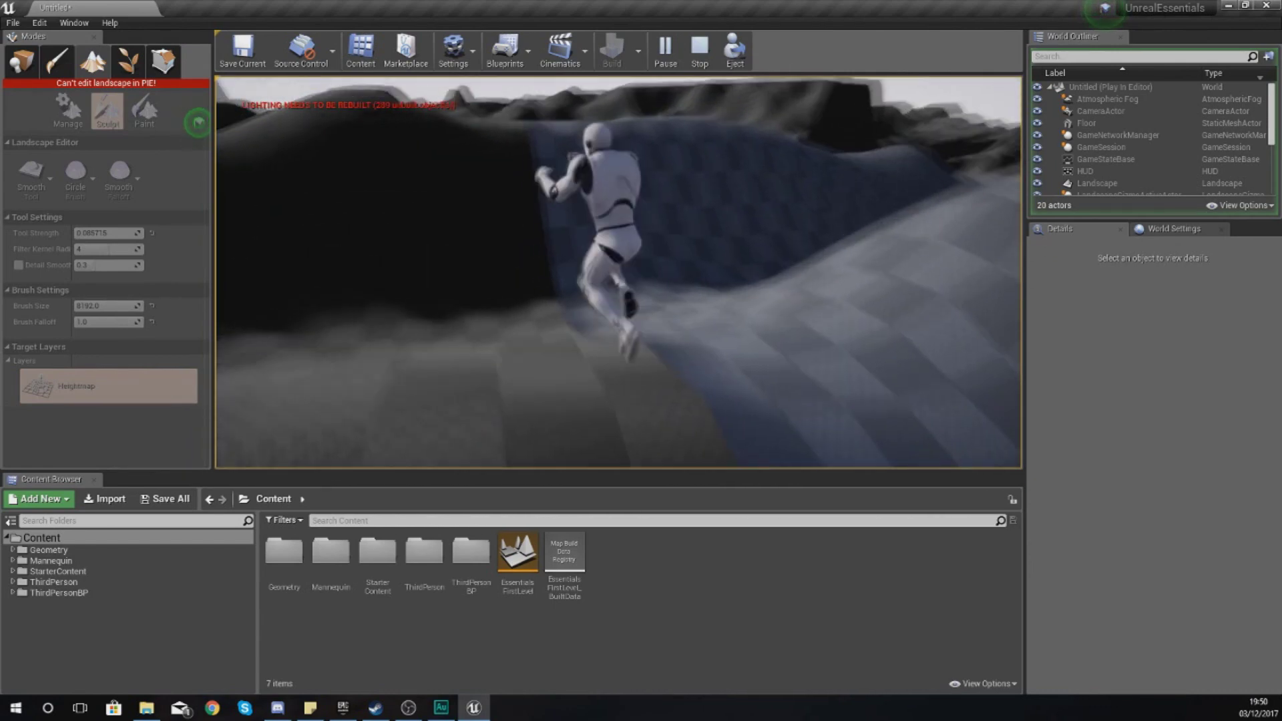
{"action": "key", "text": "w"}
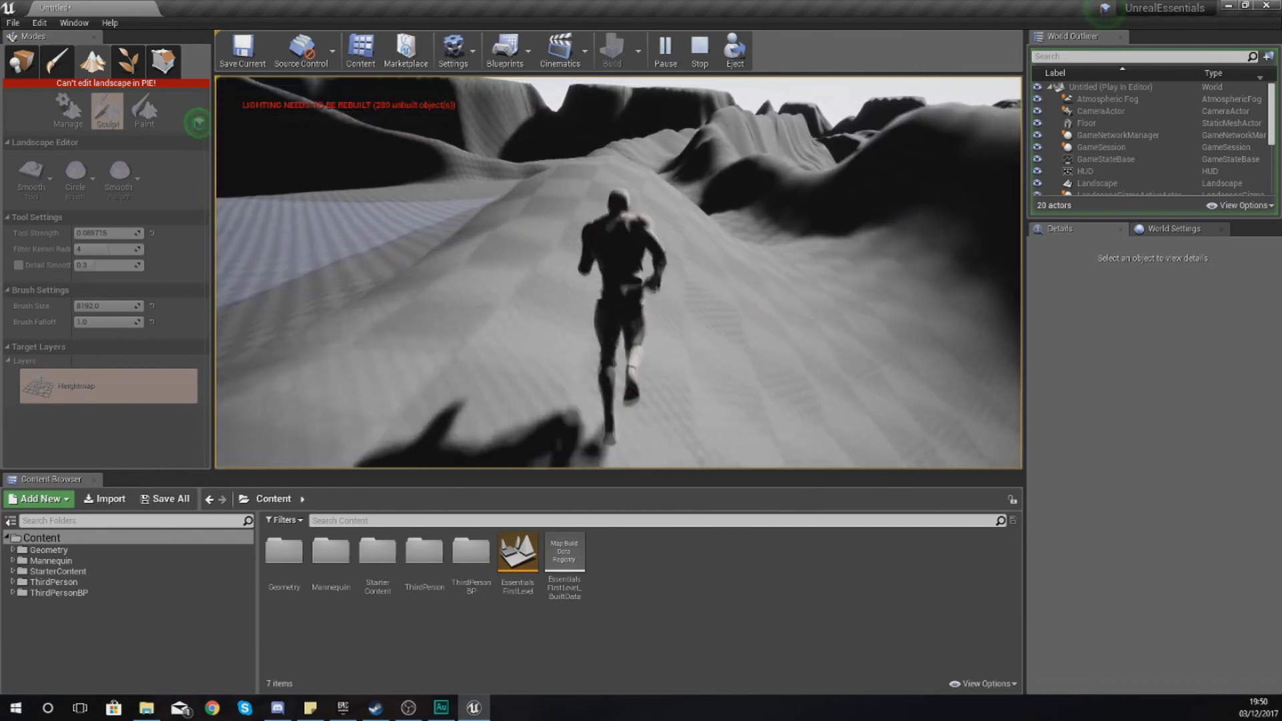
{"action": "key", "text": "d"}
{"action": "key", "text": "w"}
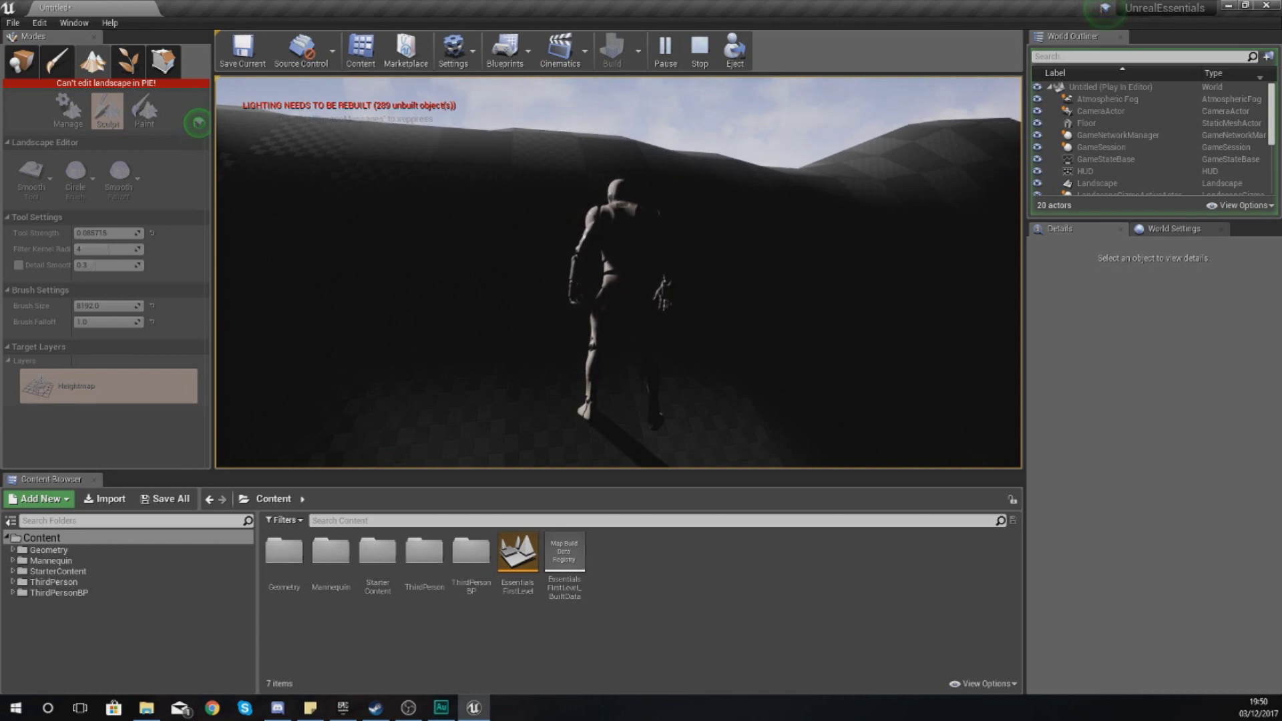
{"action": "key", "text": "space"}
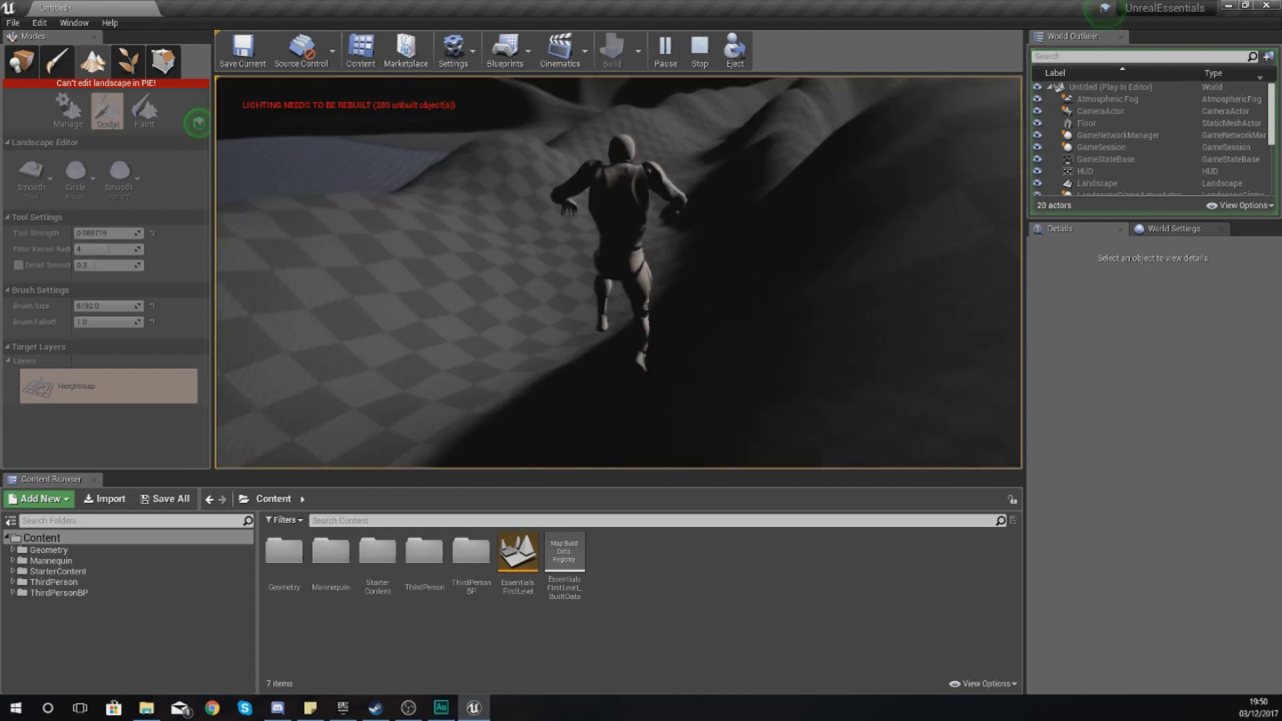